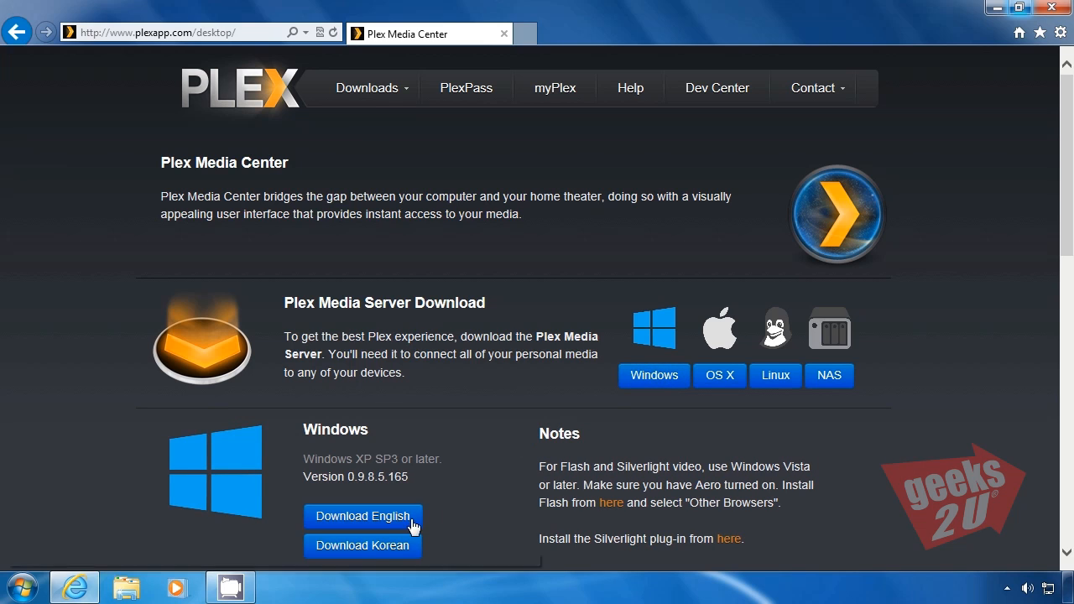
Download the English Windows installer for Plex Media Server and run it to install the server
left_click(399, 522)
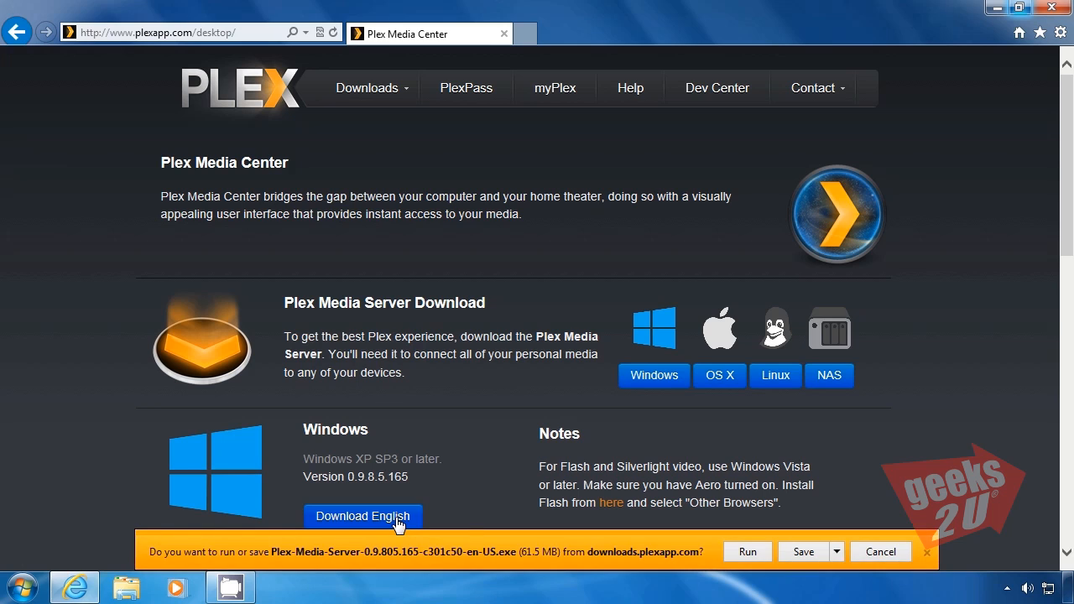
left_click(823, 552)
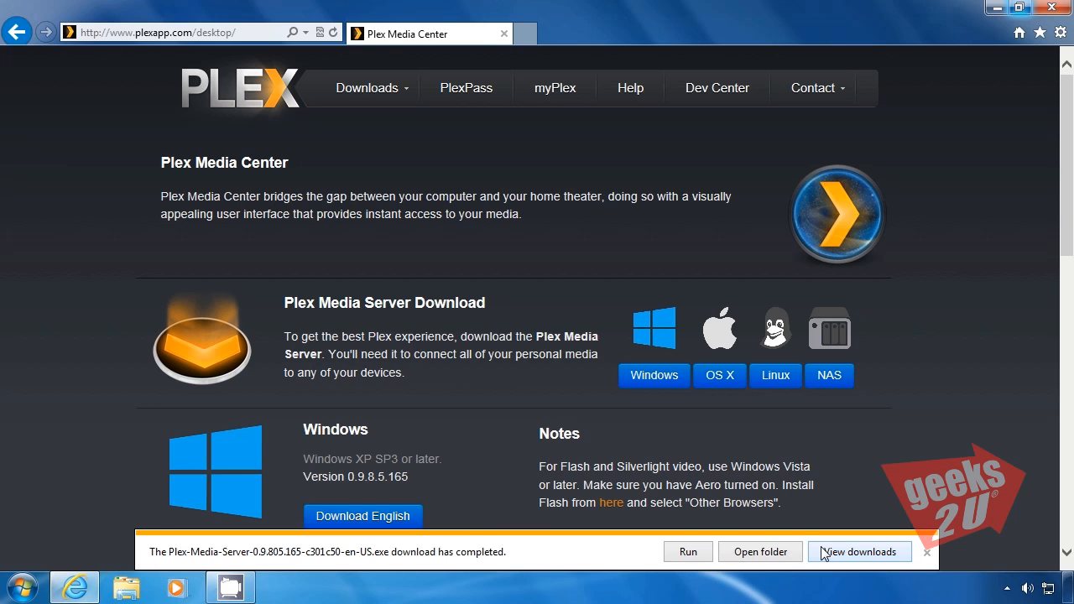
left_click(690, 551)
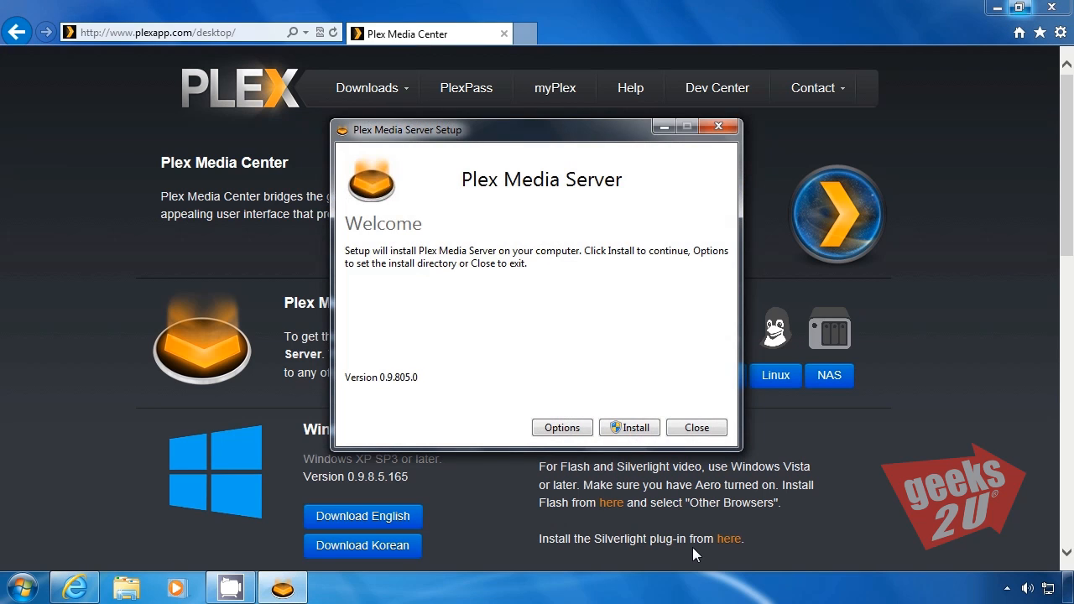
left_click(643, 428)
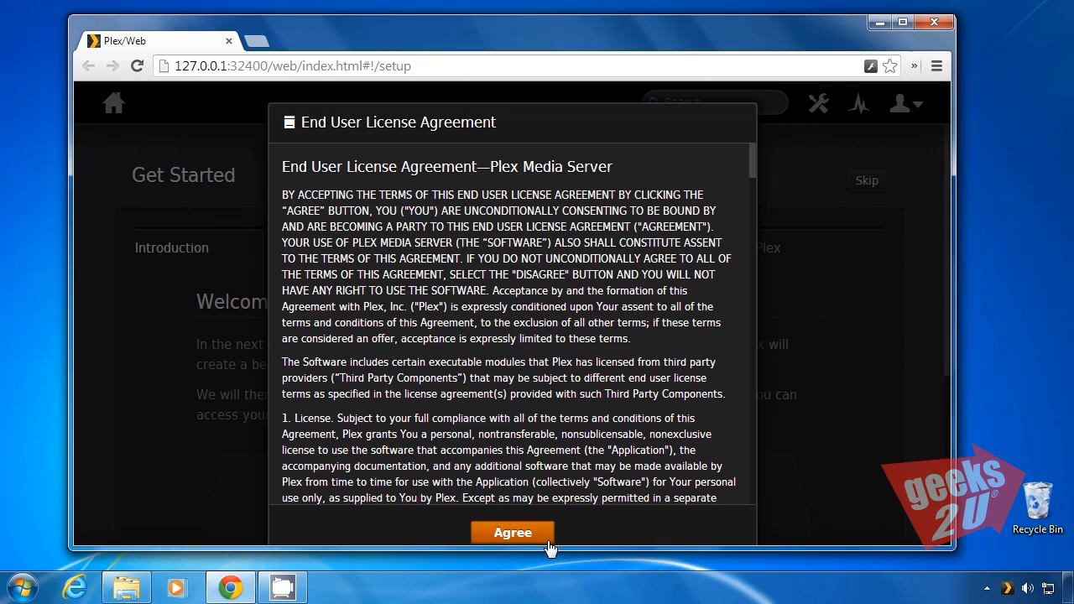
Accept the Plex Media Server license agreement and start the Get Started wizard in a maximized browser window
left_click(547, 540)
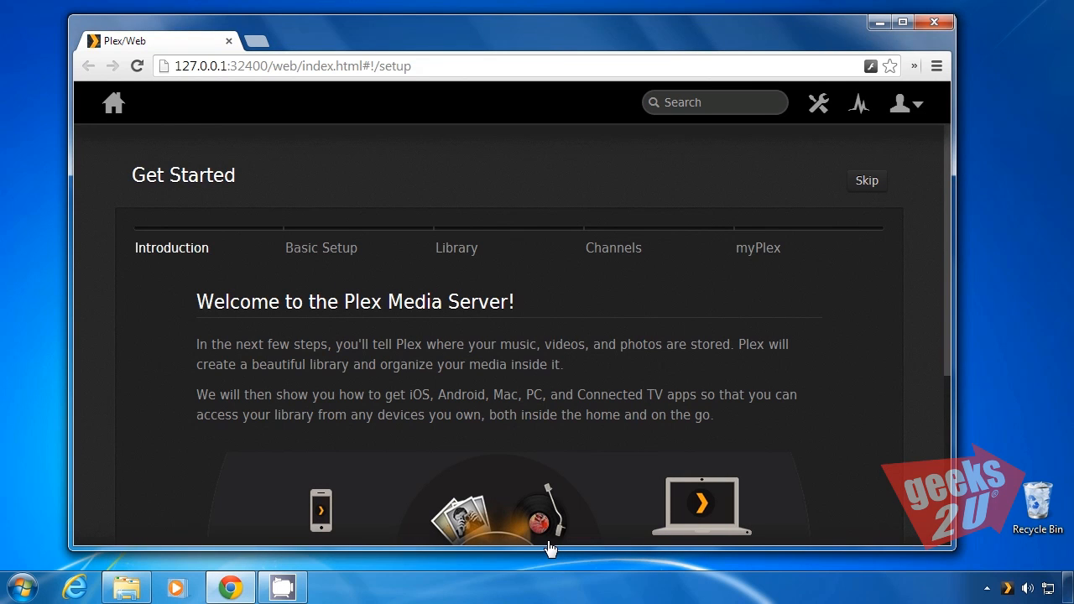
left_click(906, 24)
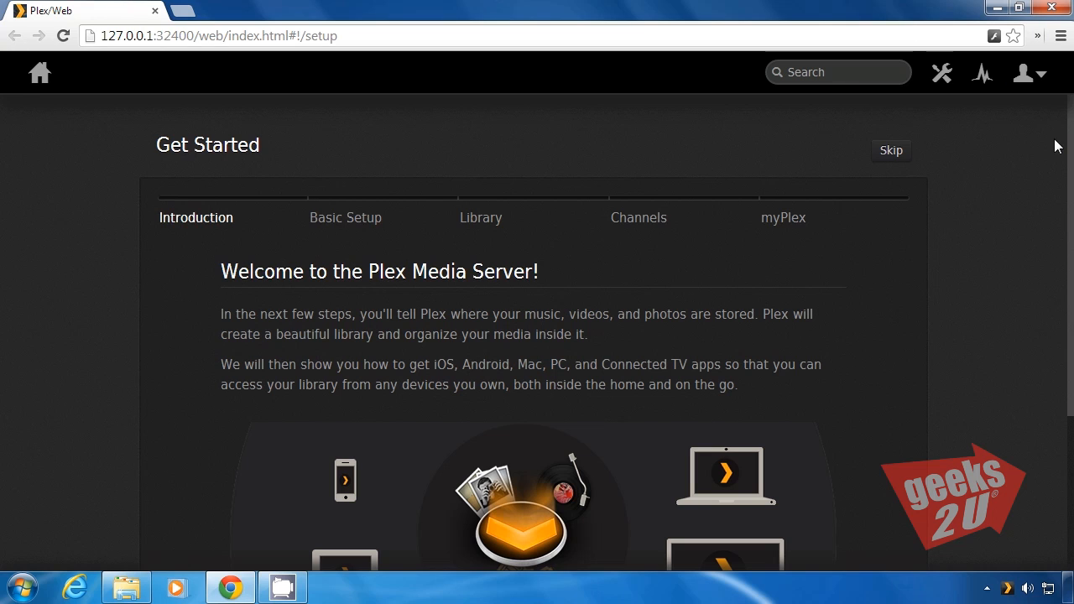
left_click_drag(1073, 151, 1068, 254)
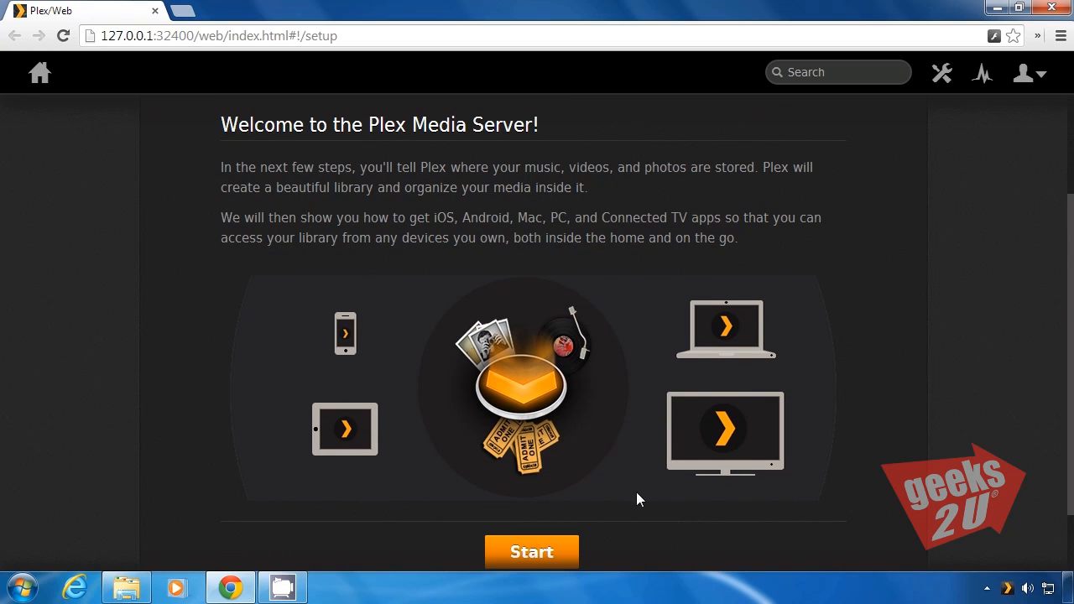
left_click(552, 553)
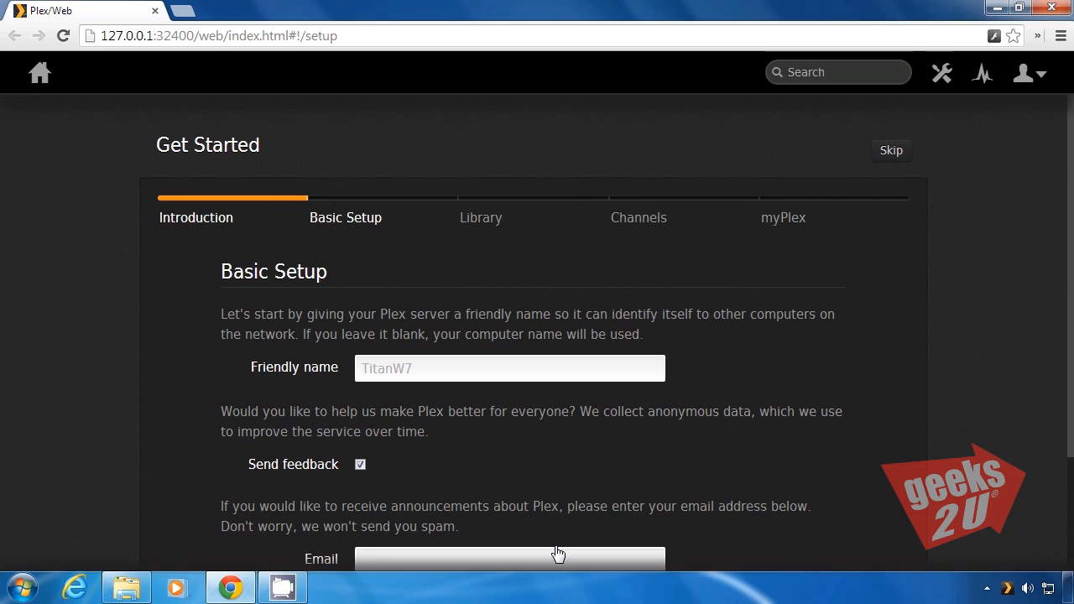
Give the server the friendly name Geeks2U and proceed to the Library stage of the setup
left_click(481, 374)
type("G")
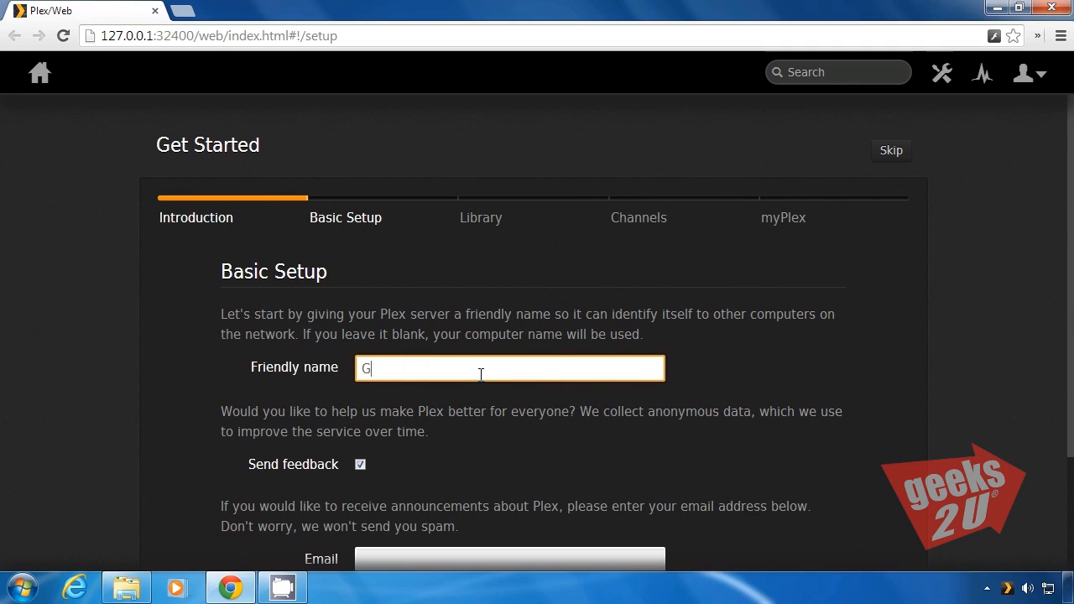
type("eeks2U")
left_click_drag(1071, 372, 1067, 486)
left_click(779, 496)
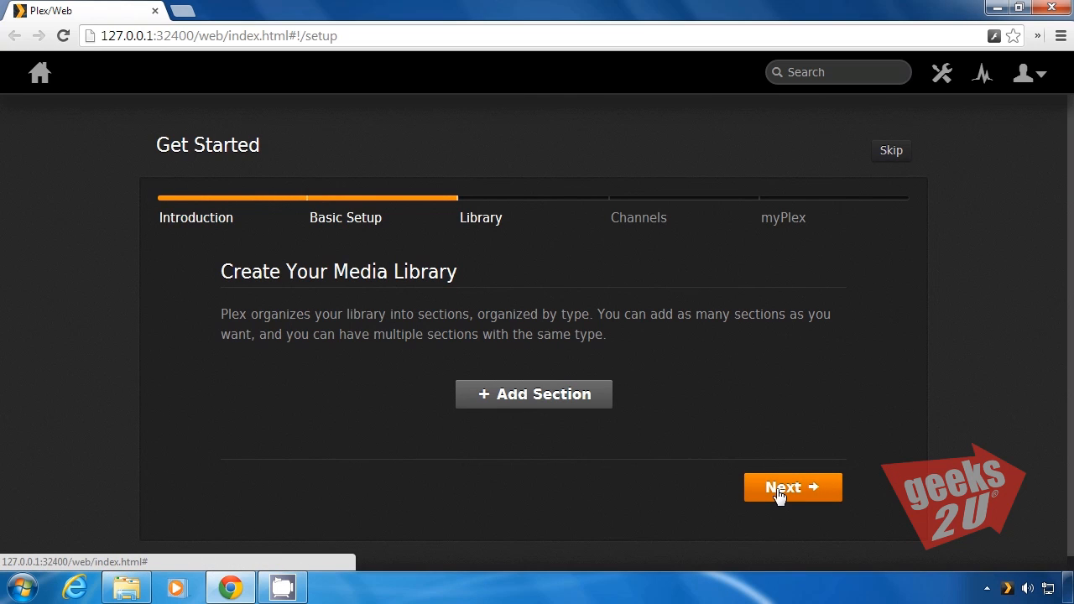
Add a Music section using the E:\Music folder to the media library and proceed to the Channels stage
left_click(596, 395)
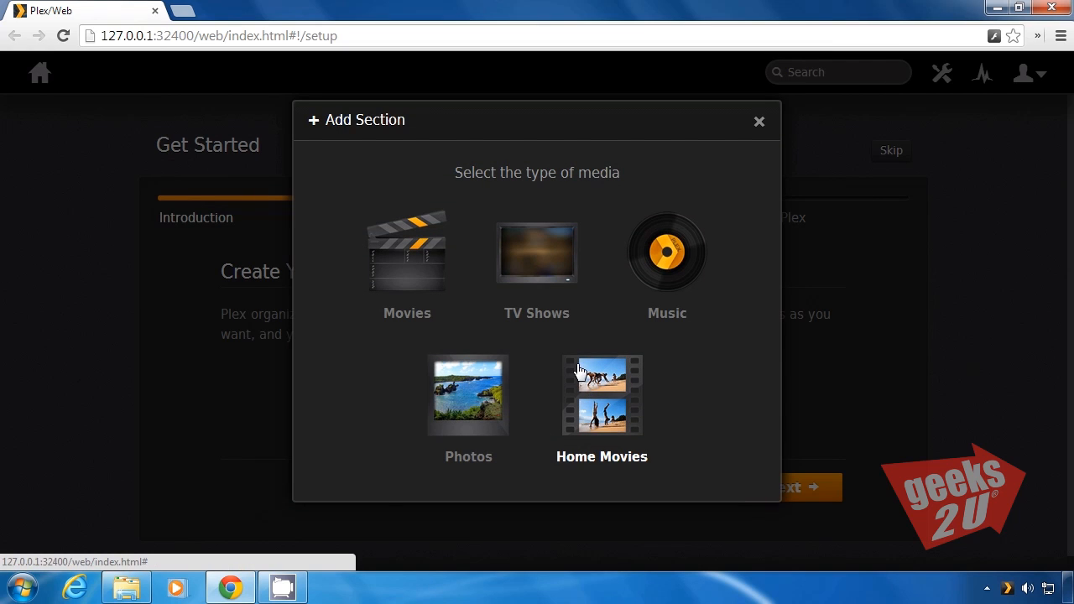
left_click(663, 277)
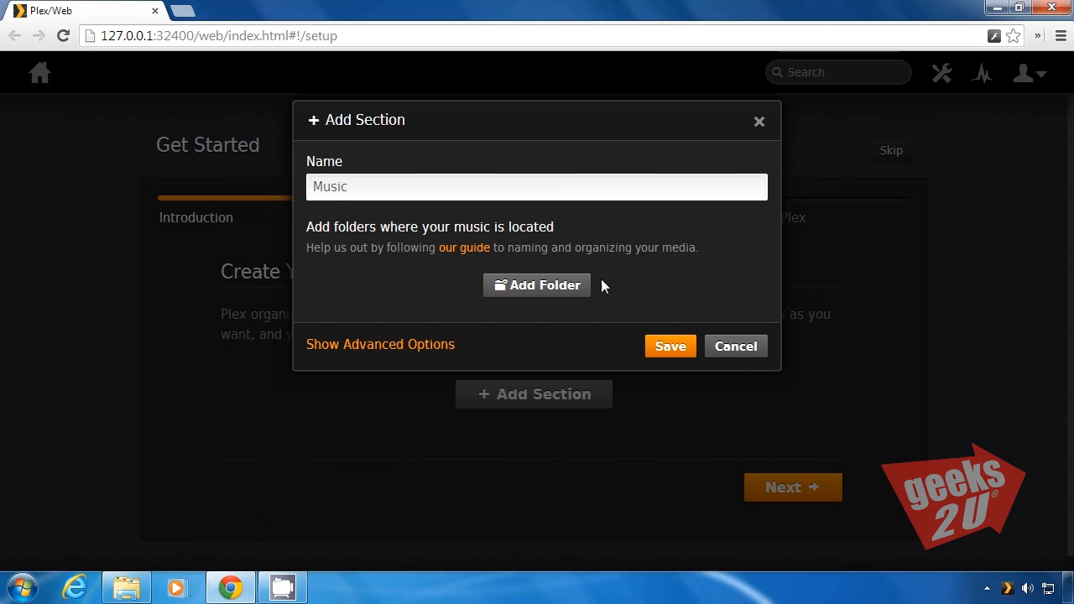
left_click(560, 289)
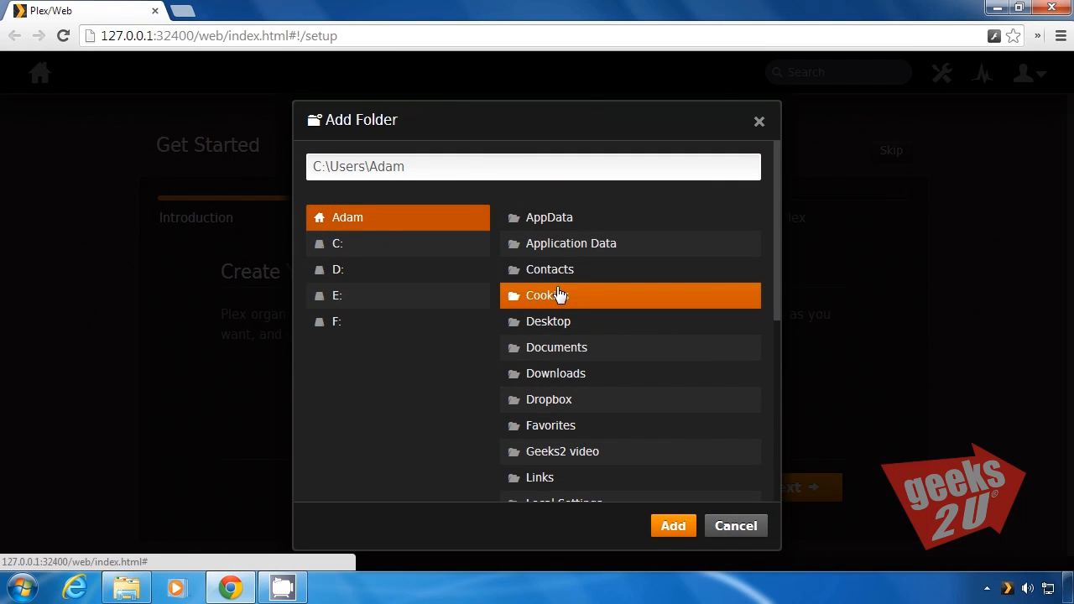
left_click(386, 302)
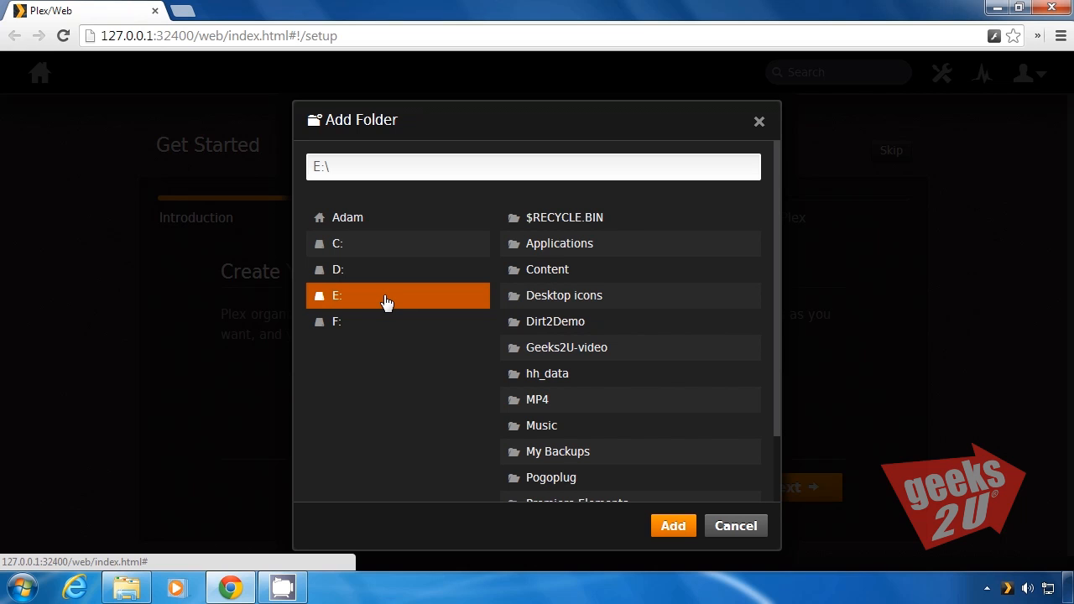
left_click(543, 428)
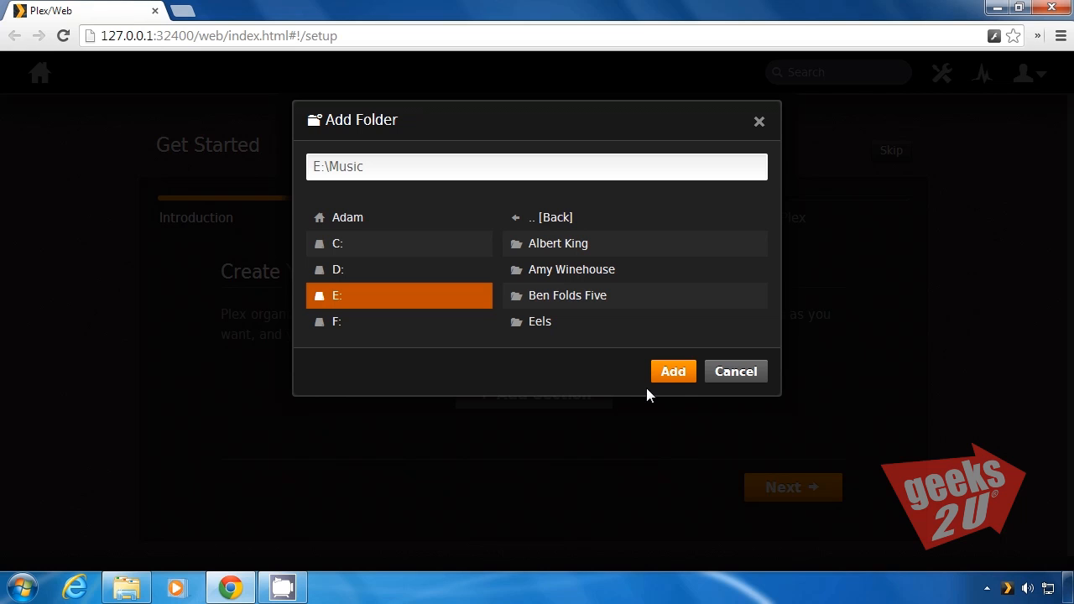
left_click(674, 375)
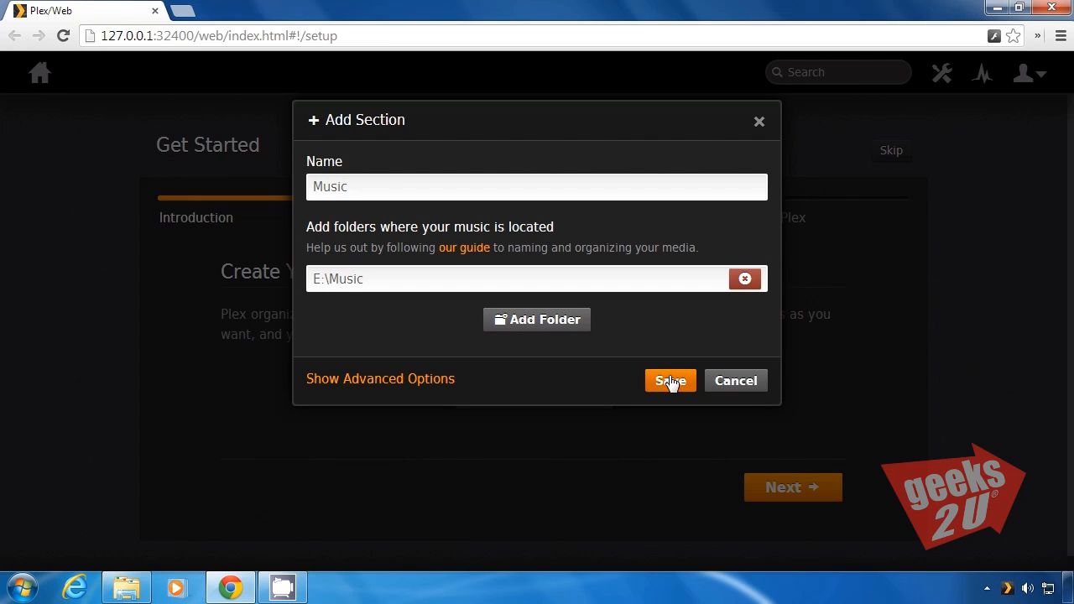
left_click(671, 383)
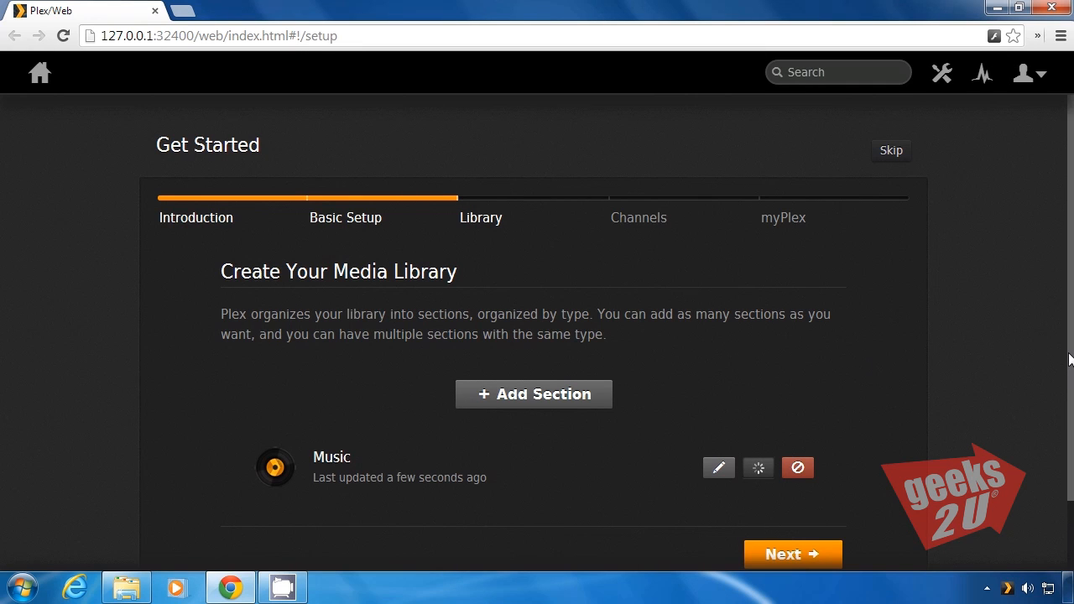
scroll(949, 420, "down", 1)
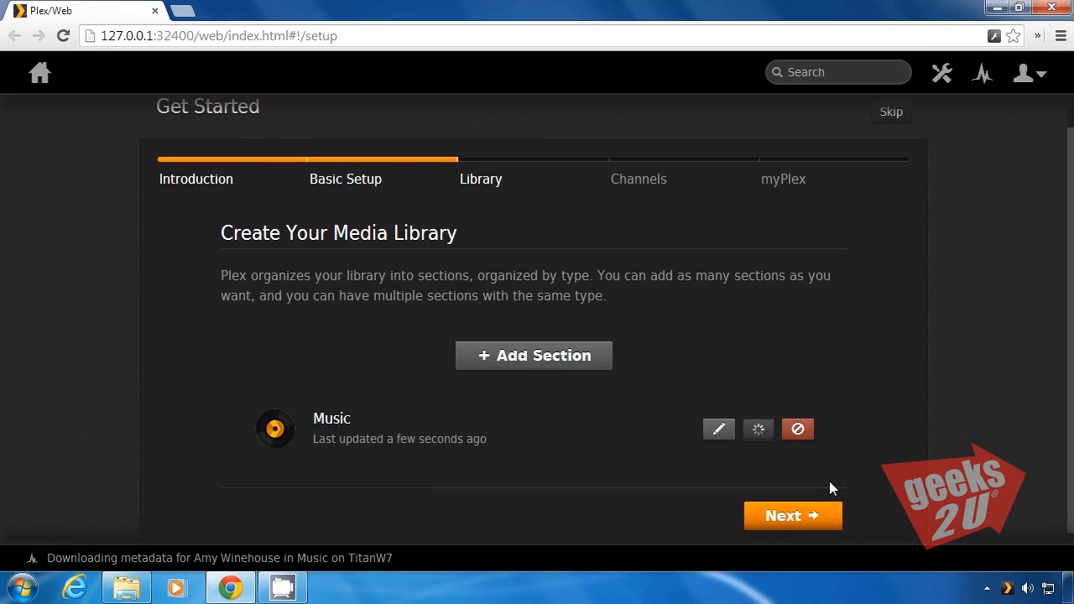
left_click(803, 516)
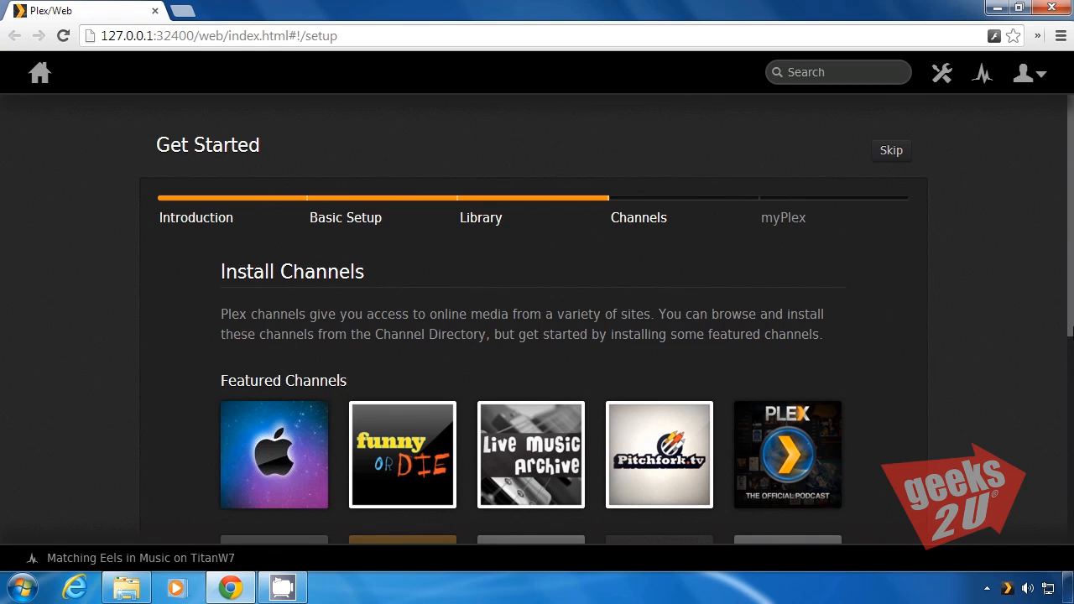
Install the TED Talks channel from the featured channels and proceed to the myPlex stage
scroll(1064, 417, "down", 2)
scroll(1064, 417, "down", 2)
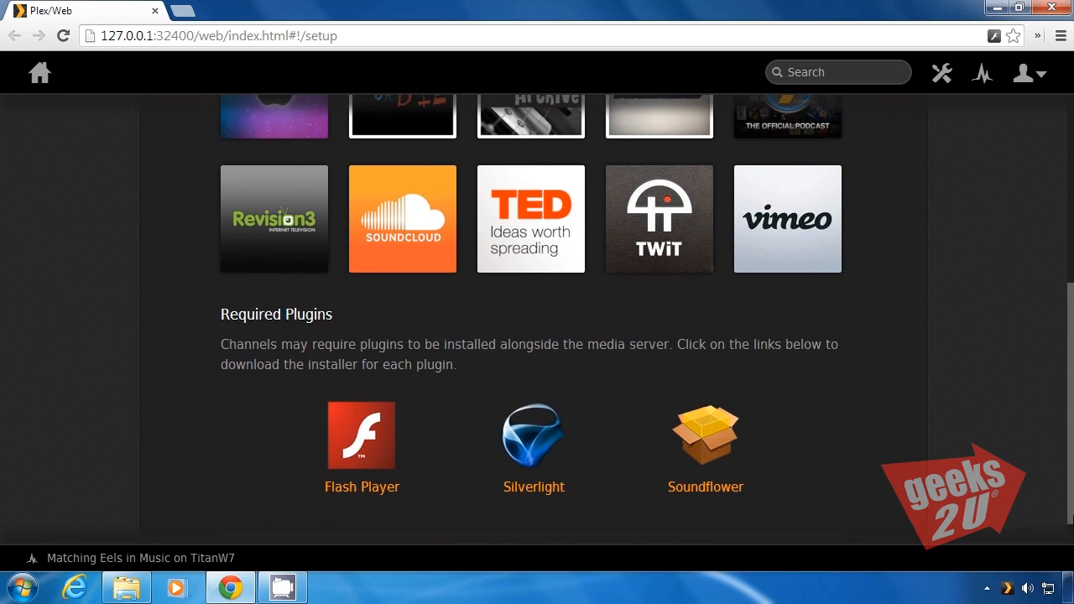
scroll(1071, 470, "up", 2)
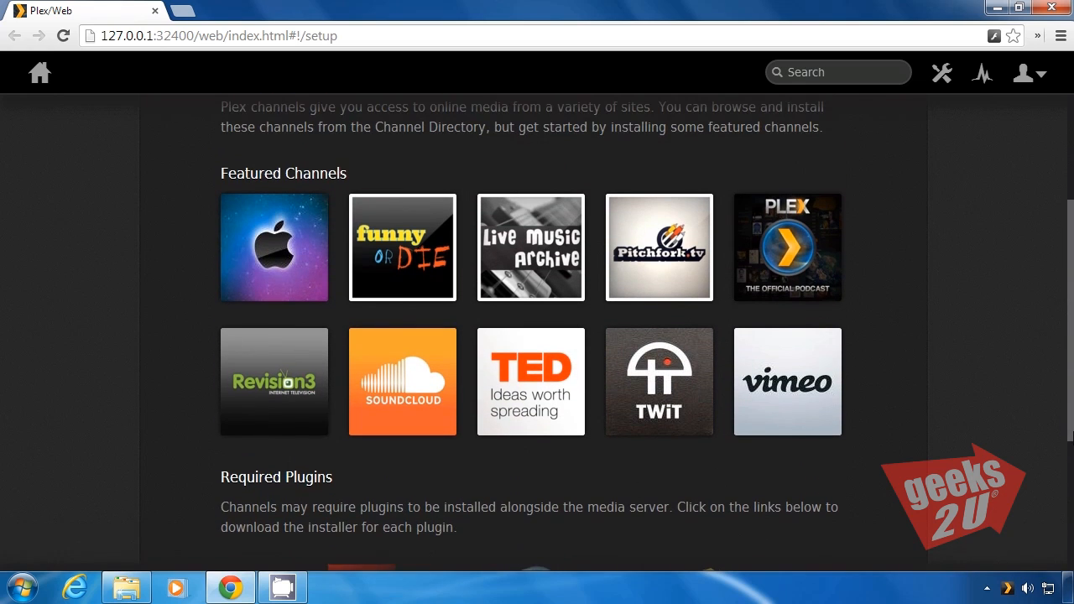
left_click(518, 375)
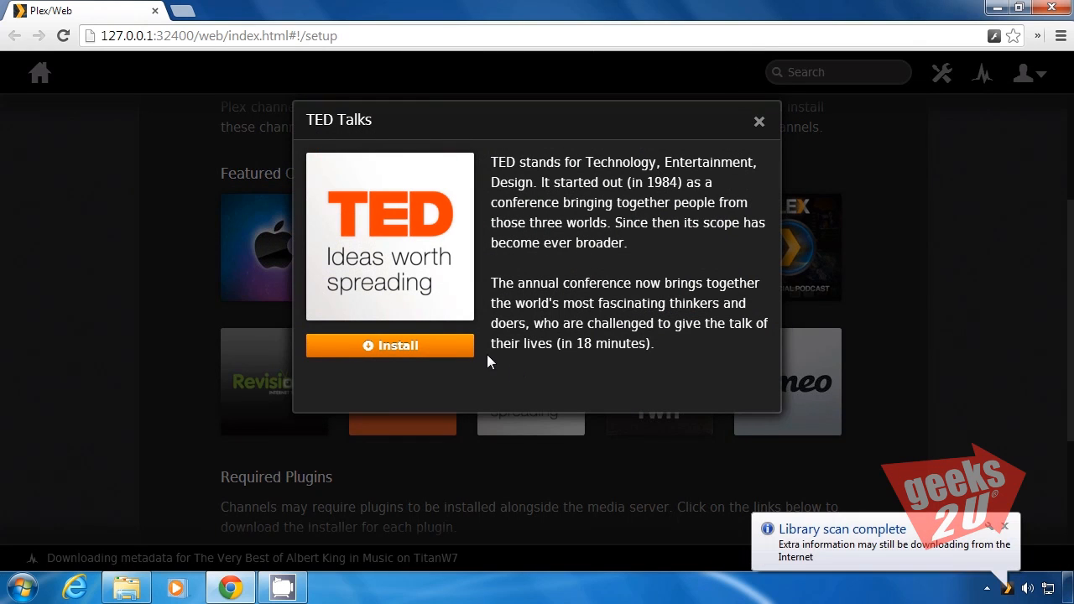
left_click(446, 347)
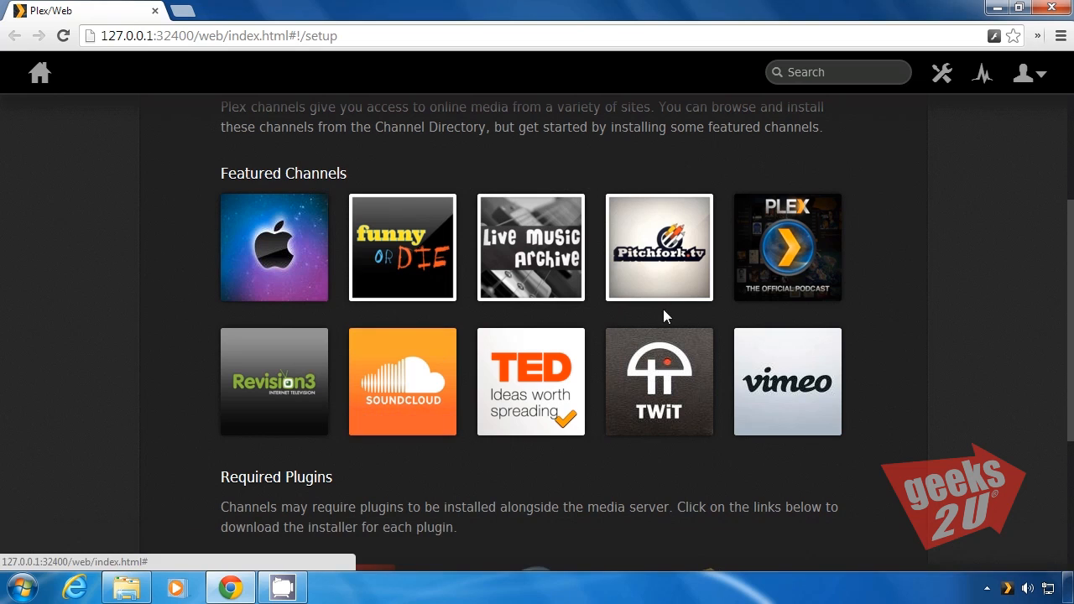
left_click_drag(1072, 278, 1073, 396)
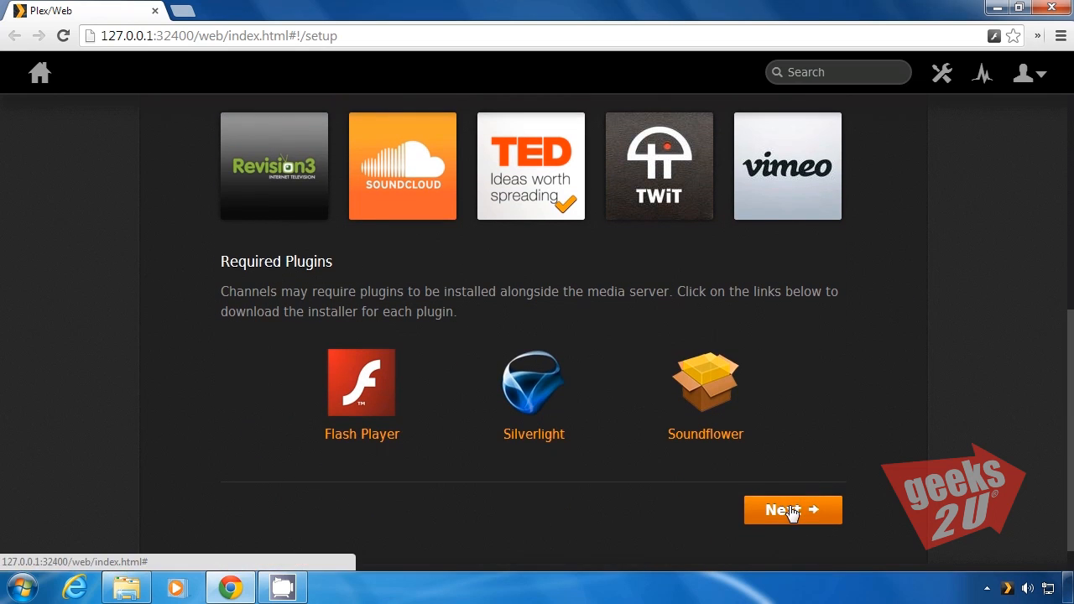
left_click(791, 510)
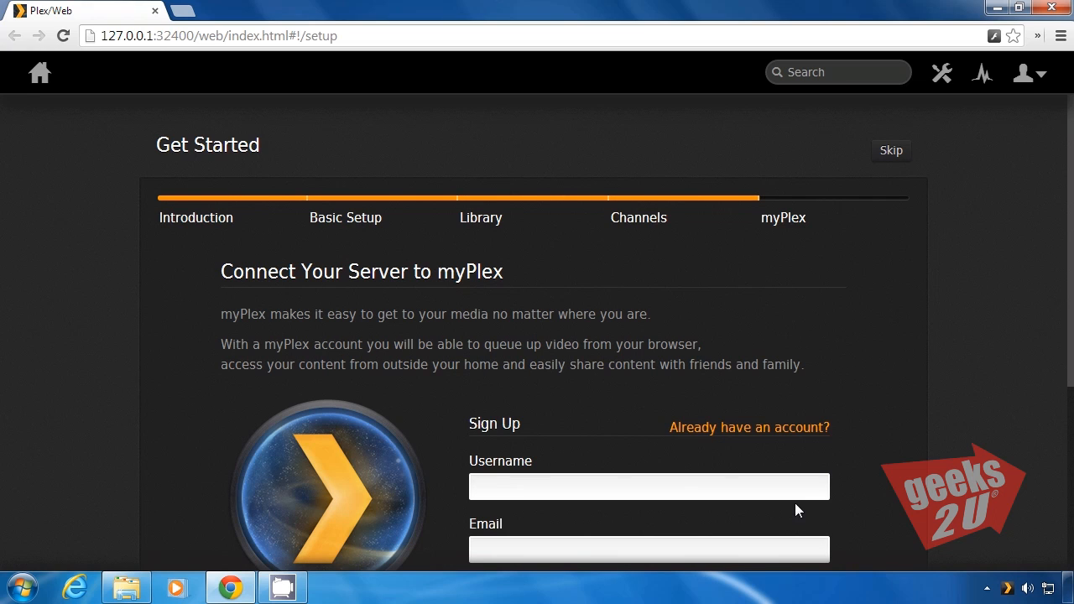
Continue past the myPlex sign-up with its fields left blank and finish the setup wizard
left_click_drag(1072, 363, 1073, 502)
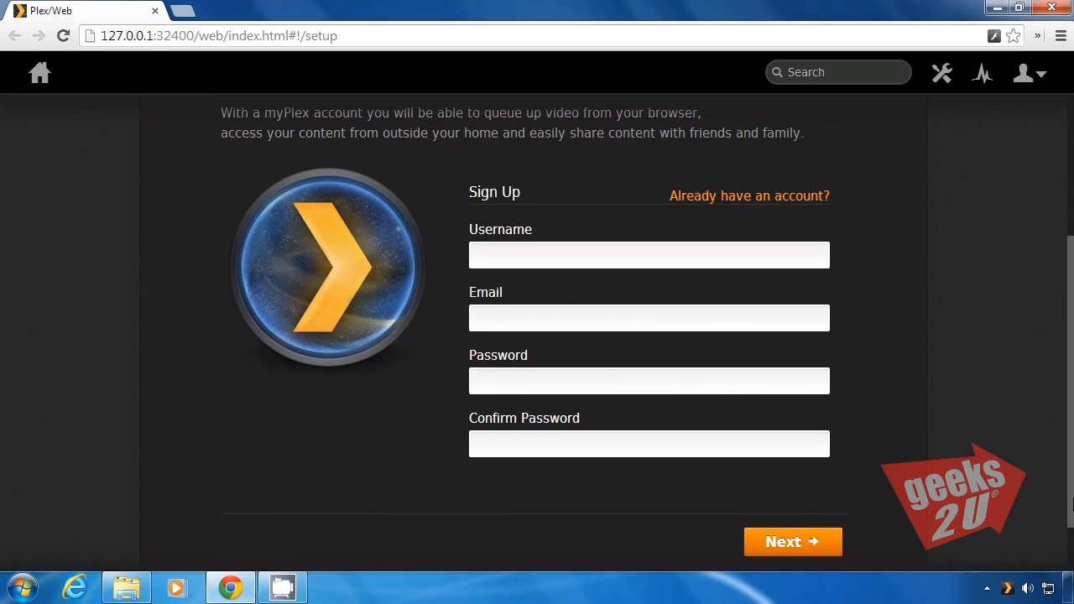
left_click(796, 545)
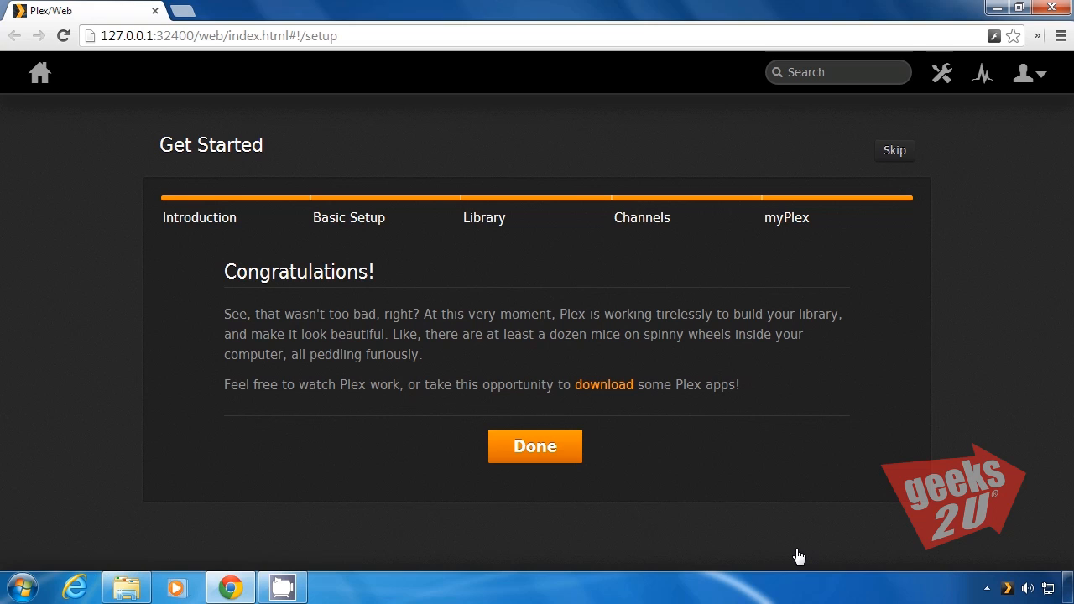
left_click(547, 452)
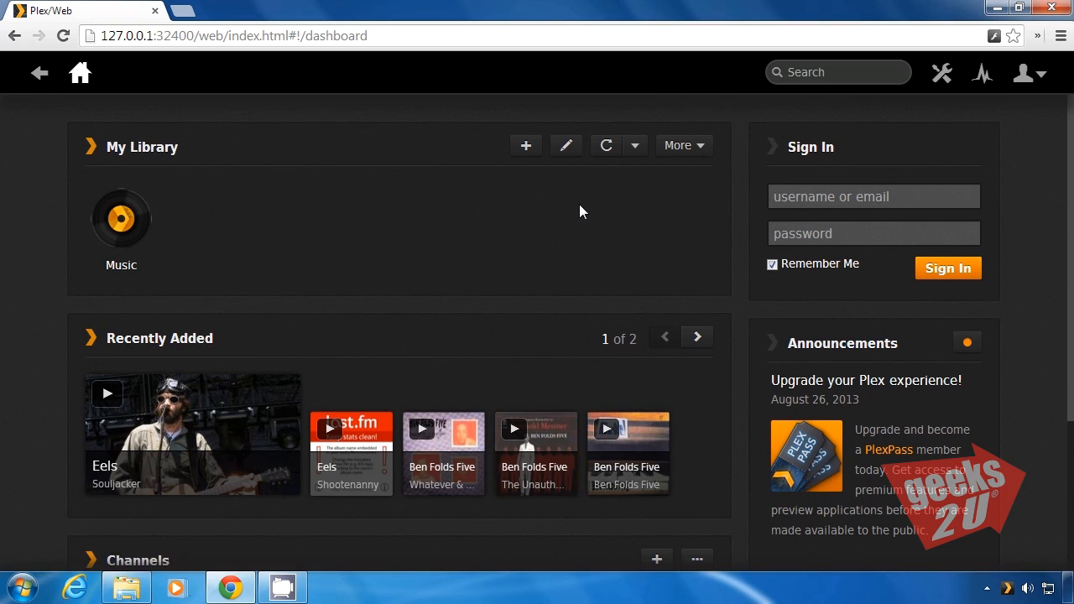
View the media types offered for a new library section without adding one
left_click(533, 155)
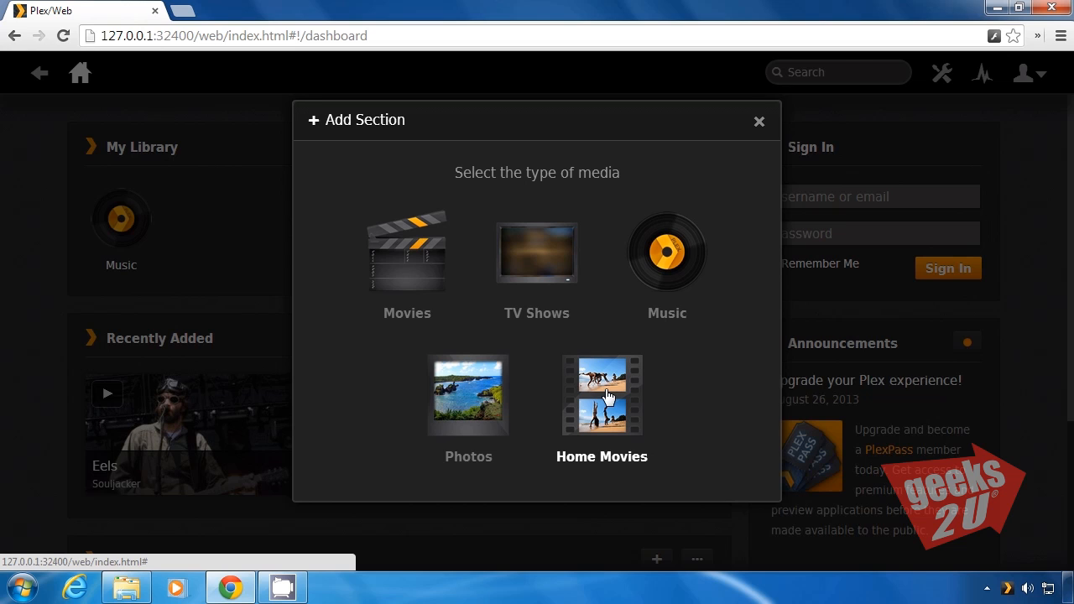
left_click(760, 125)
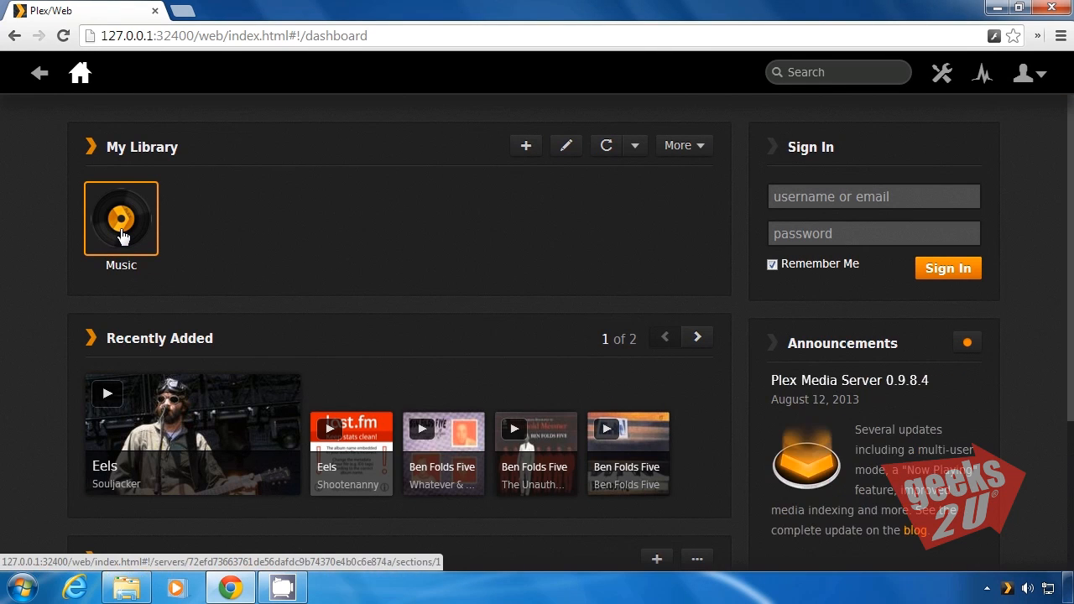
Open the Music section for editing and view the folder browser for music locations without adding a folder
left_click(122, 237)
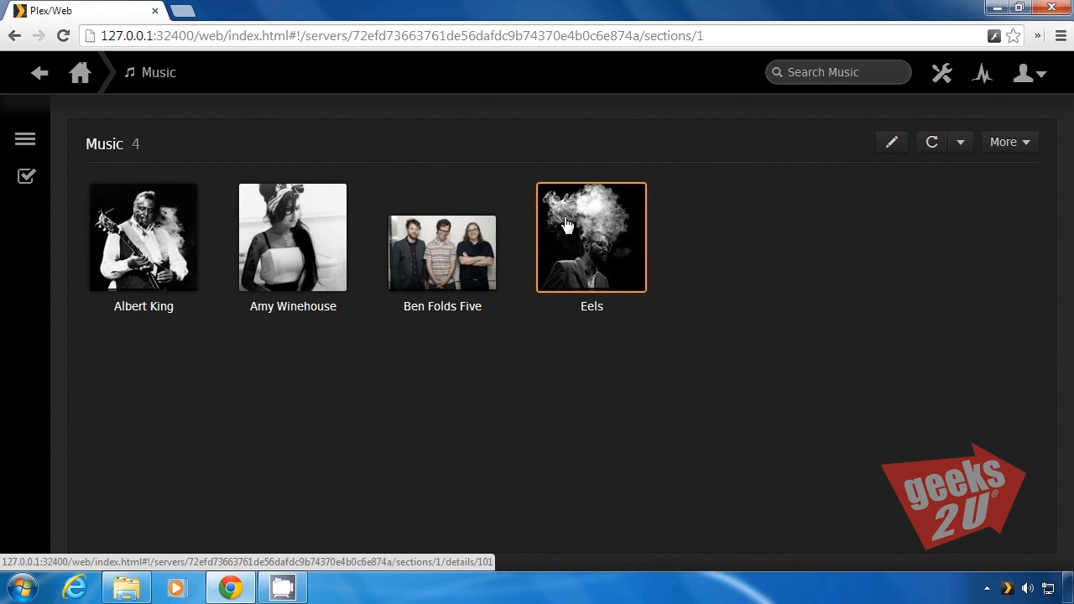
left_click(893, 145)
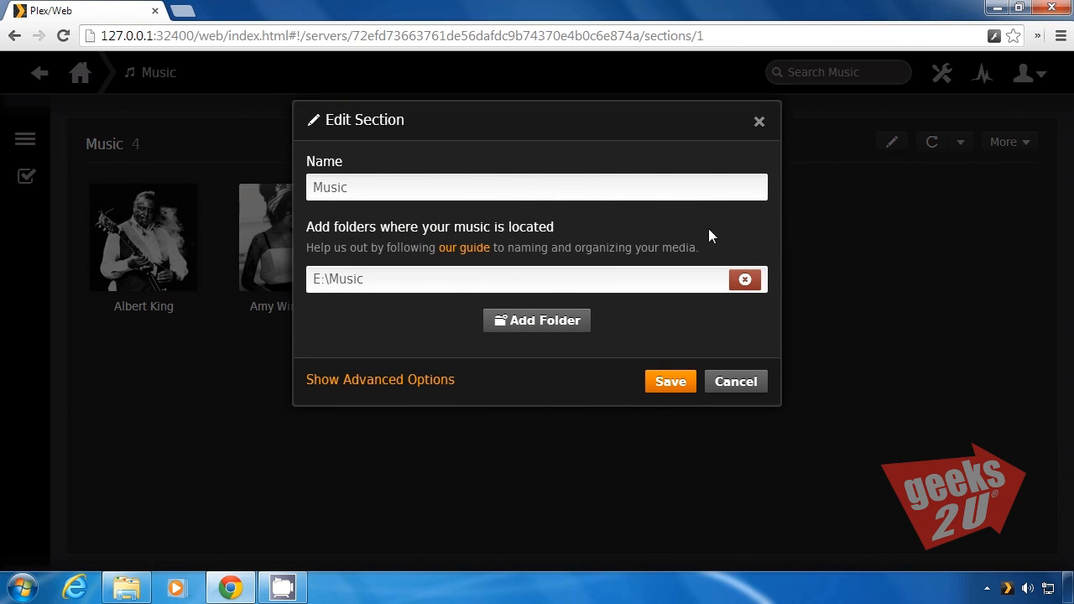
left_click(551, 330)
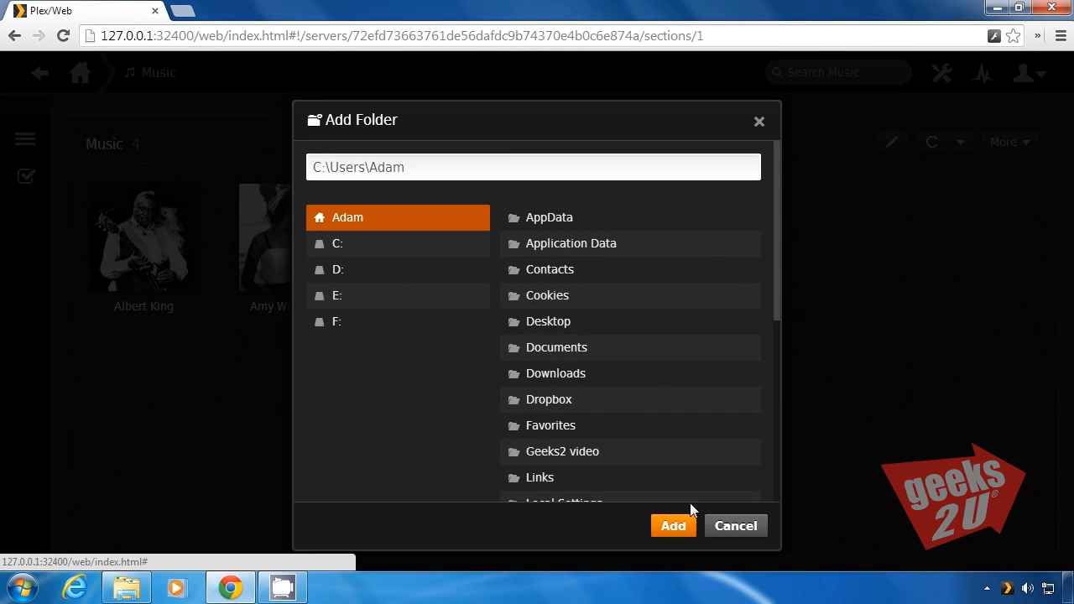
left_click(722, 526)
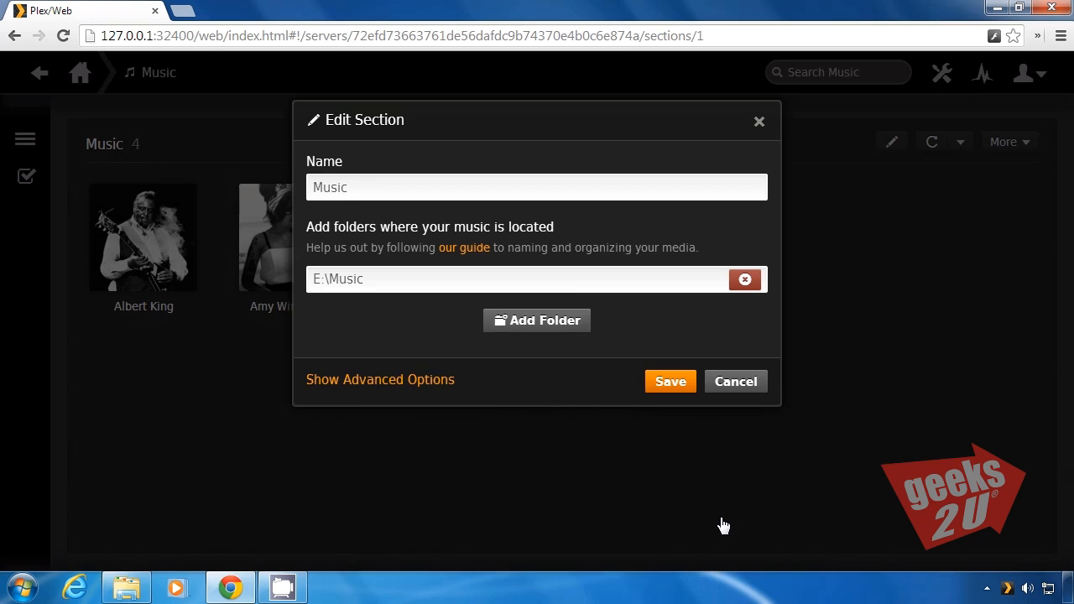
Rename the Music library section to "Geek's music" and save the section
left_click(468, 188)
key("BackSpace")
key("BackSpace")
key("BackSpace")
key("BackSpace")
key("BackSpace")
type("G")
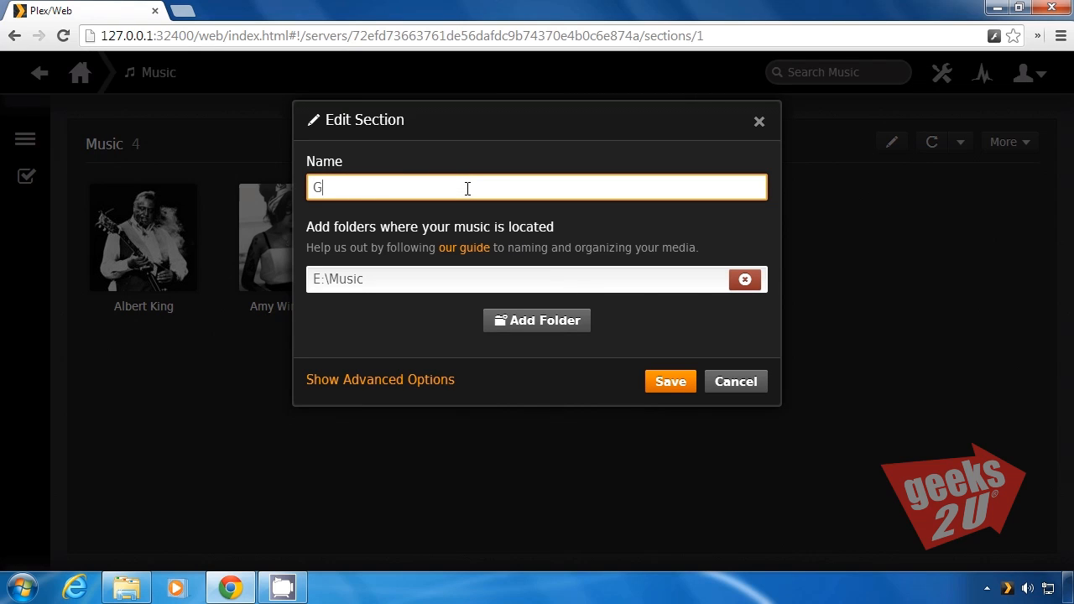
type("eek's music")
left_click(662, 383)
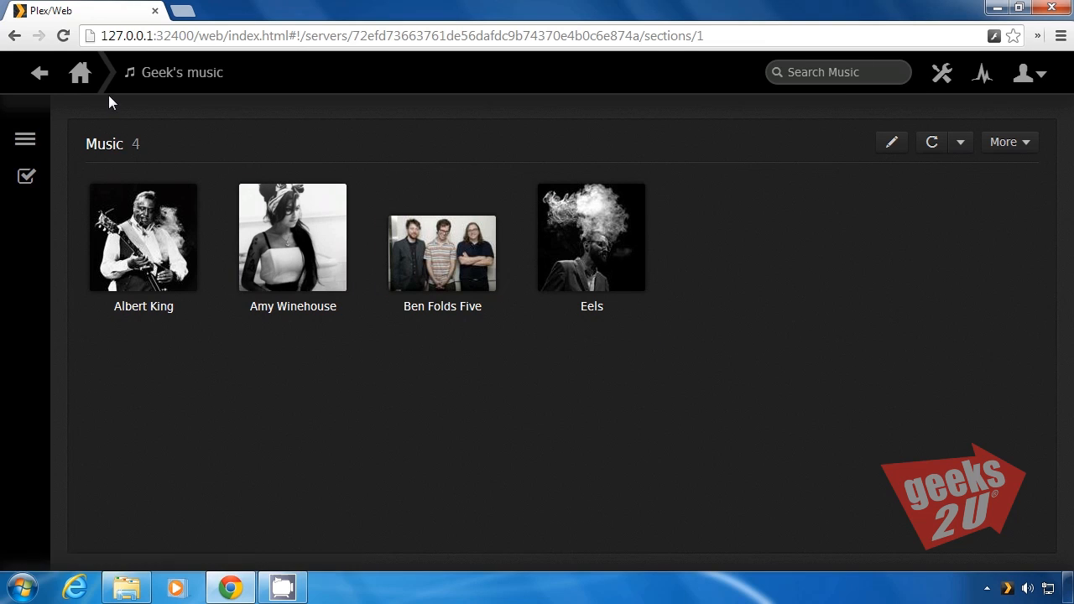
Open the server settings and examine the General, myPlex, Agents, Library and DLNA options
left_click(79, 77)
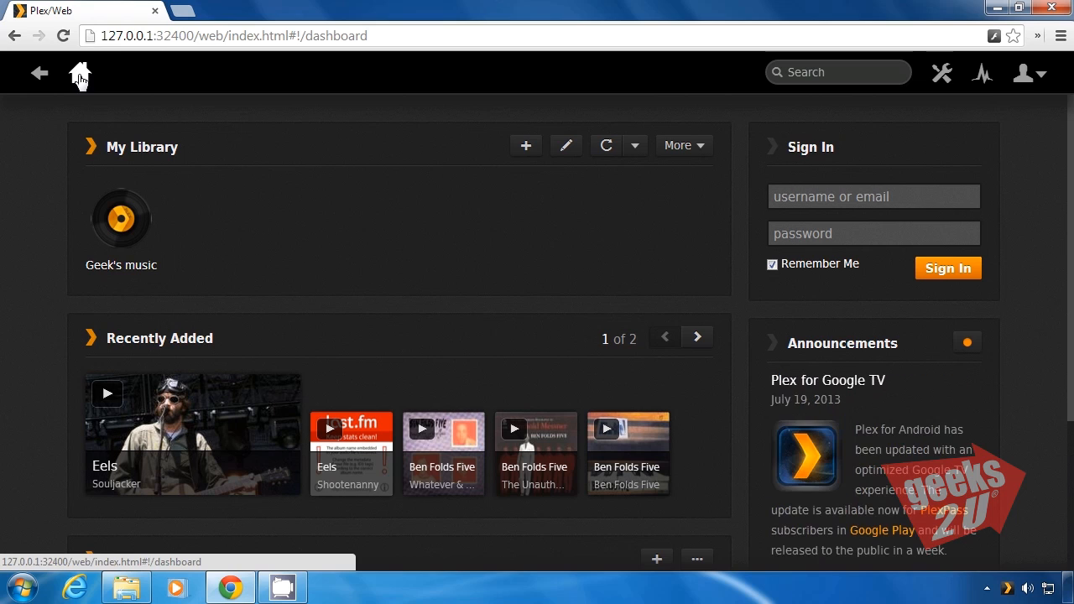
left_click(941, 77)
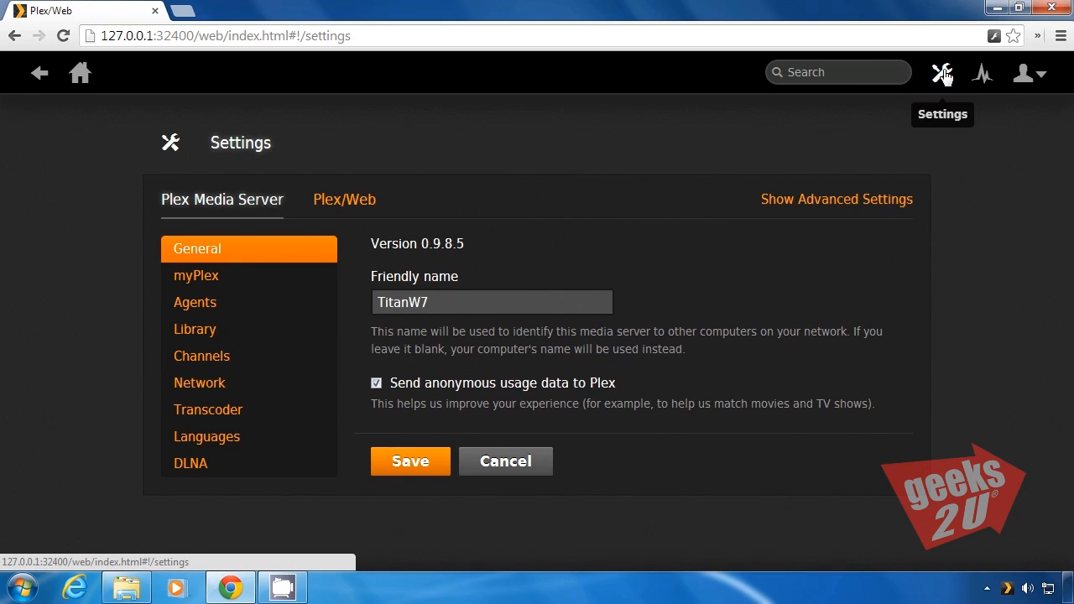
left_click(219, 277)
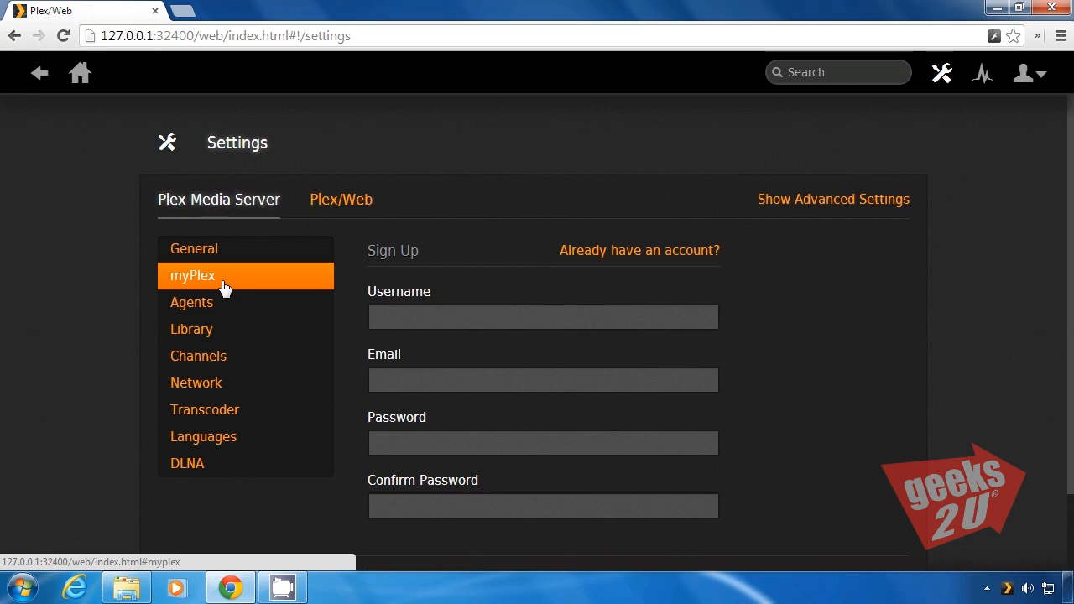
left_click(194, 303)
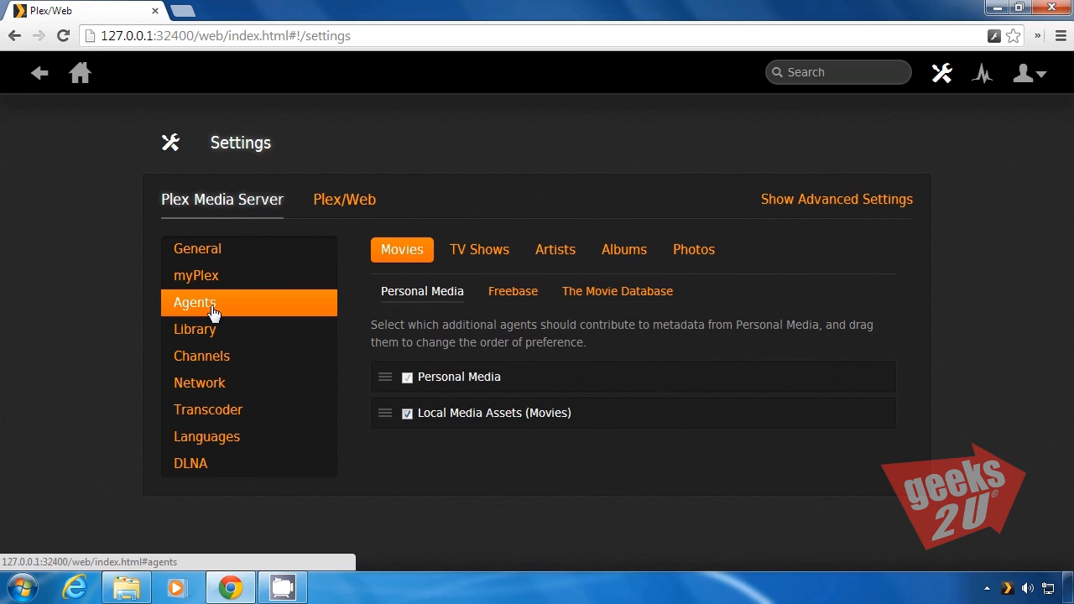
left_click(207, 335)
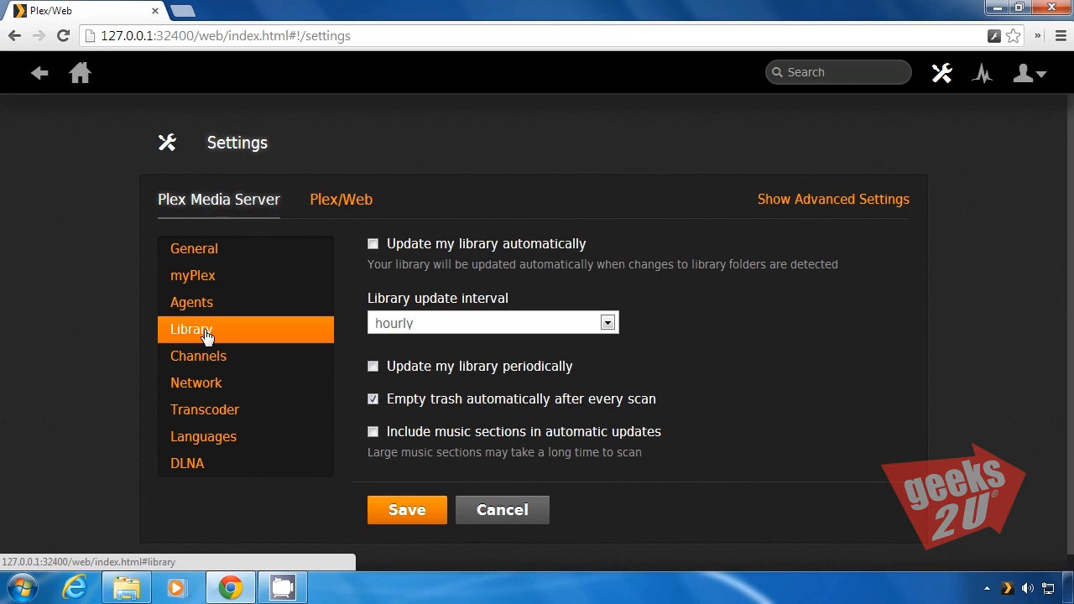
left_click(202, 463)
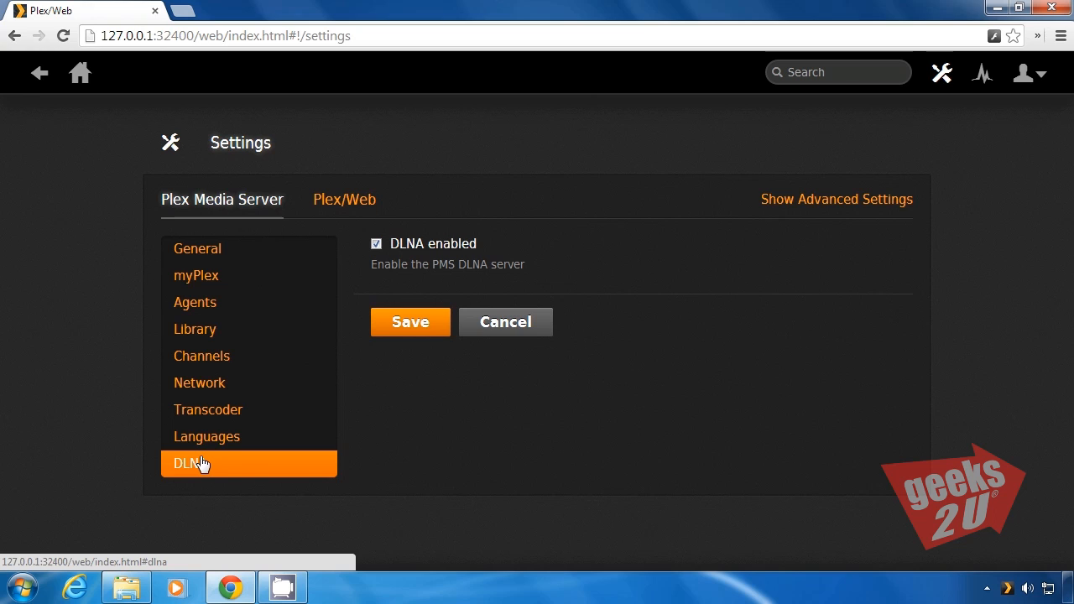
Set the region in the channels' Directory Settings to United States and save it
left_click(220, 365)
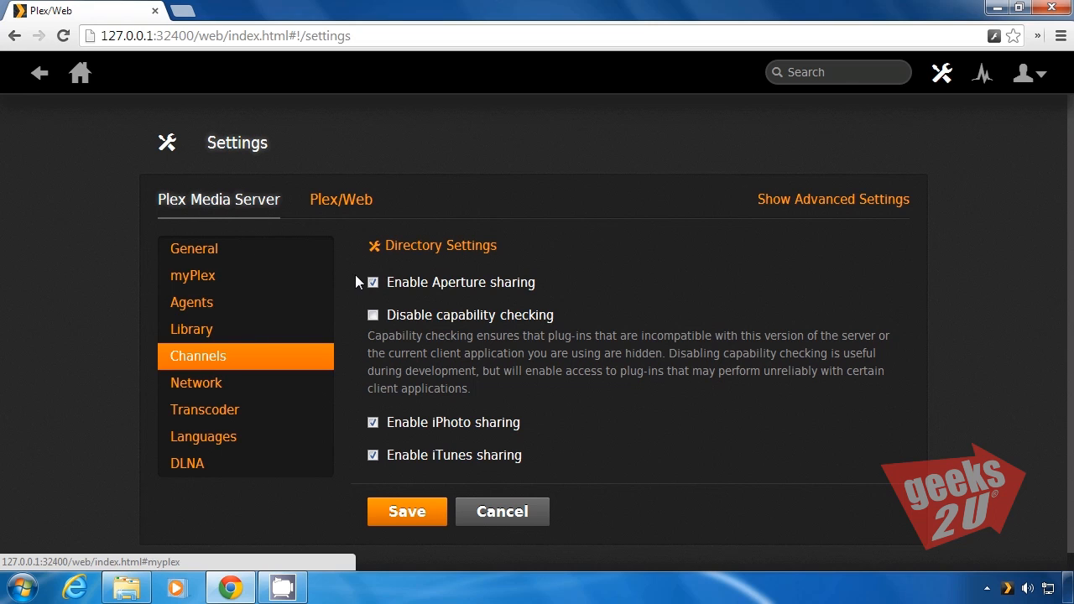
left_click(434, 249)
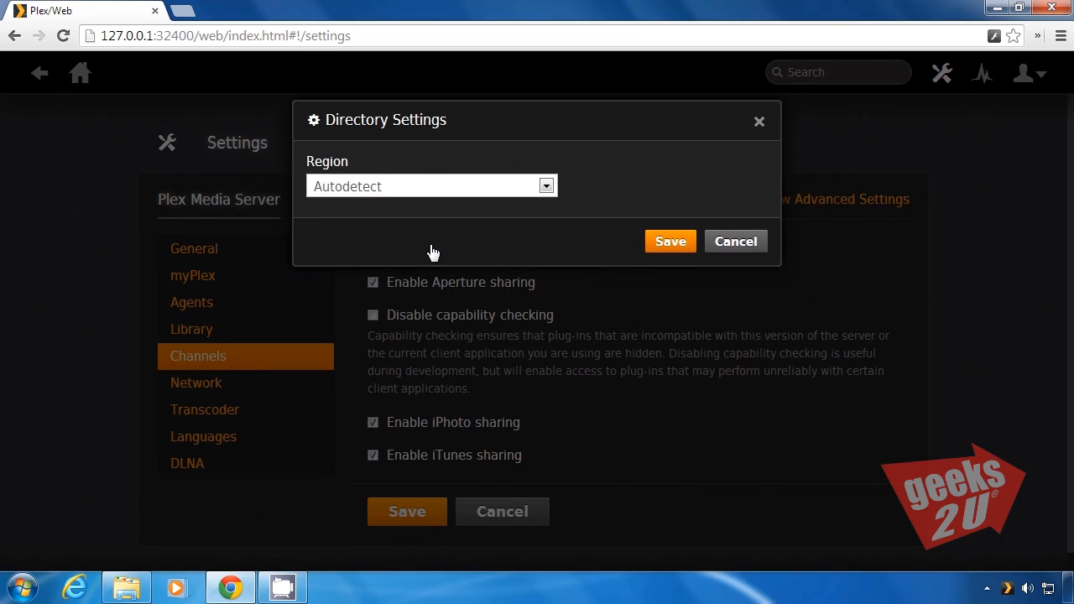
left_click(544, 185)
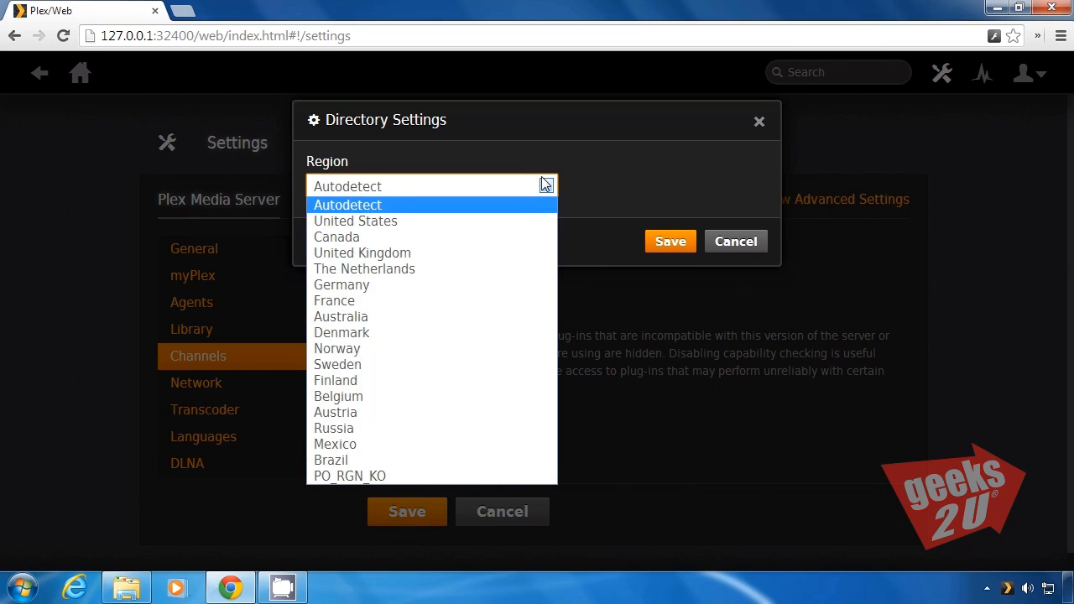
left_click(434, 222)
left_click(669, 241)
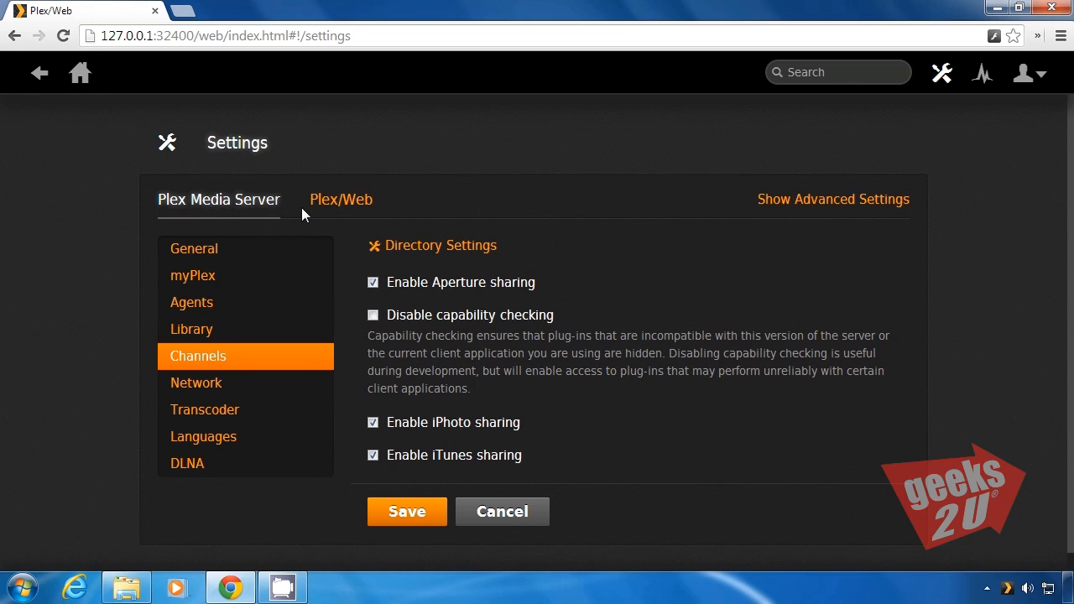
Return to the dashboard, open the recently added self-titled Ben Folds Five album, play it and pause playback
left_click(82, 82)
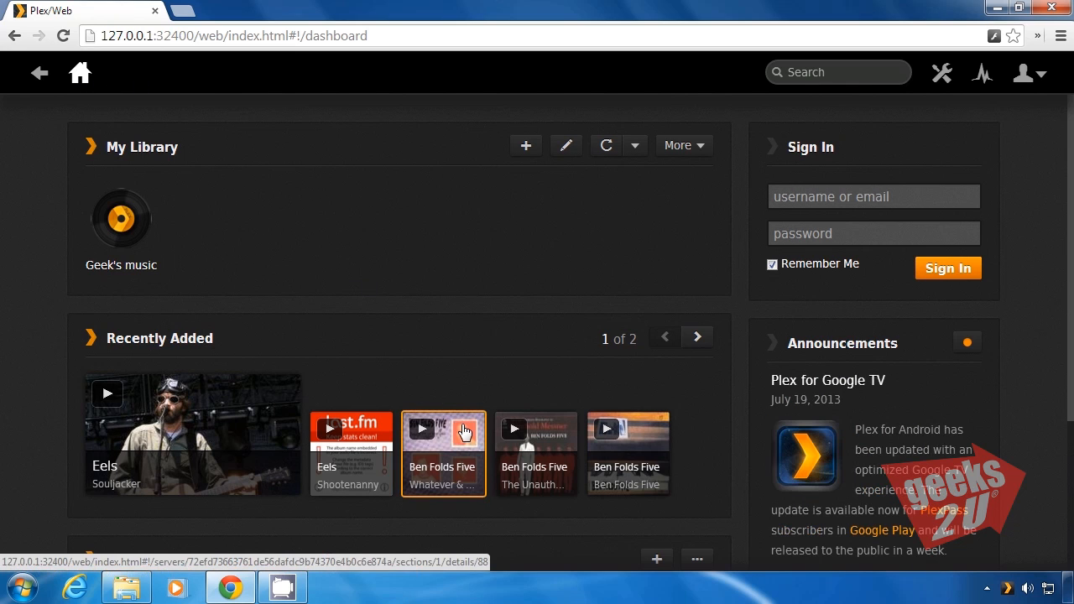
left_click(640, 444)
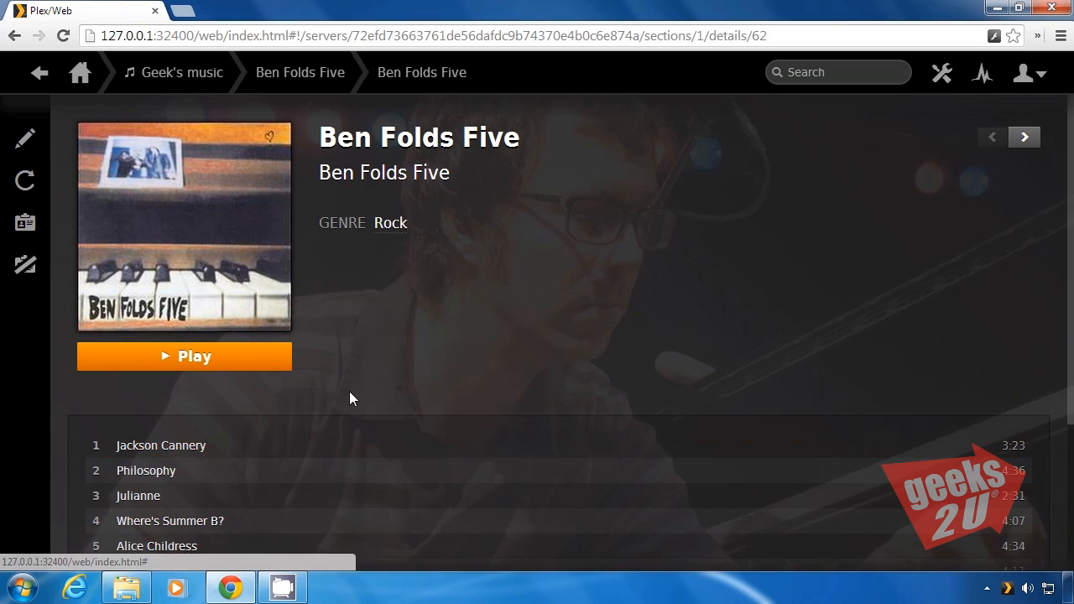
left_click(249, 363)
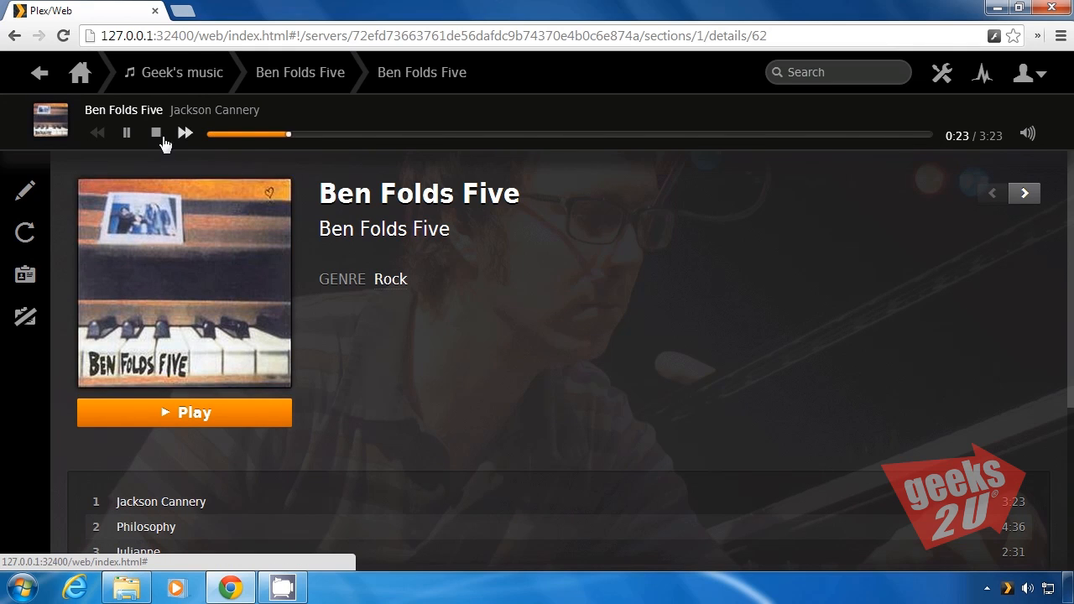
left_click(127, 132)
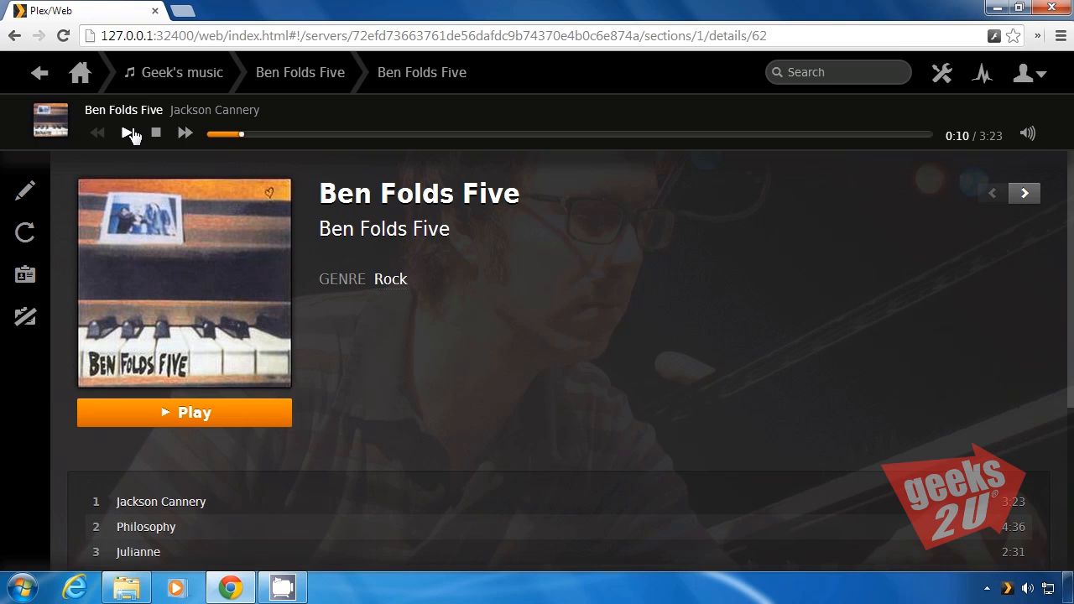
left_click(183, 15)
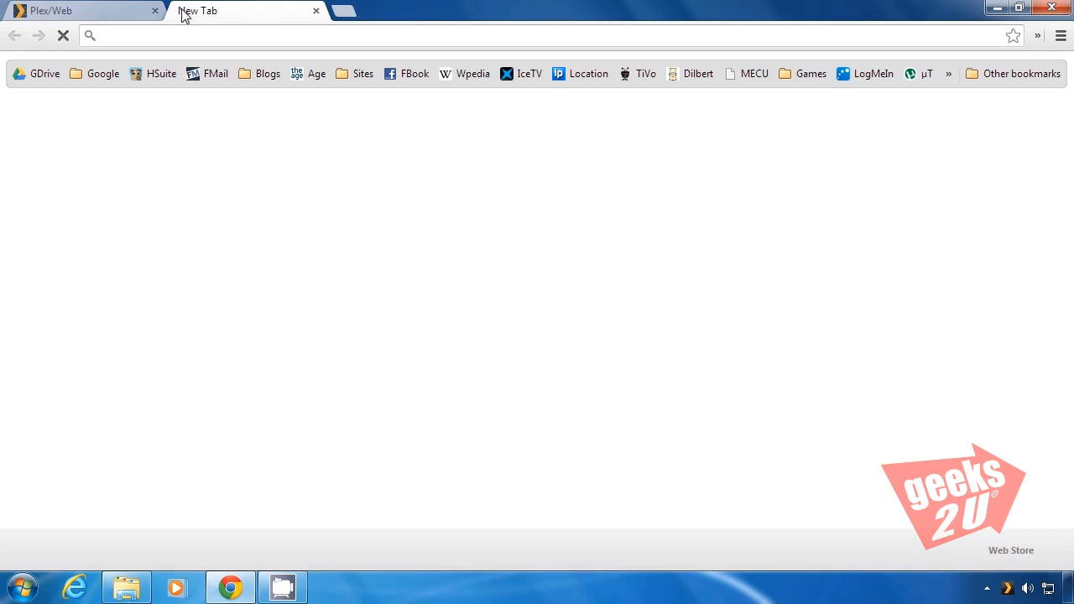
type("www.plexapp.com")
key("Return")
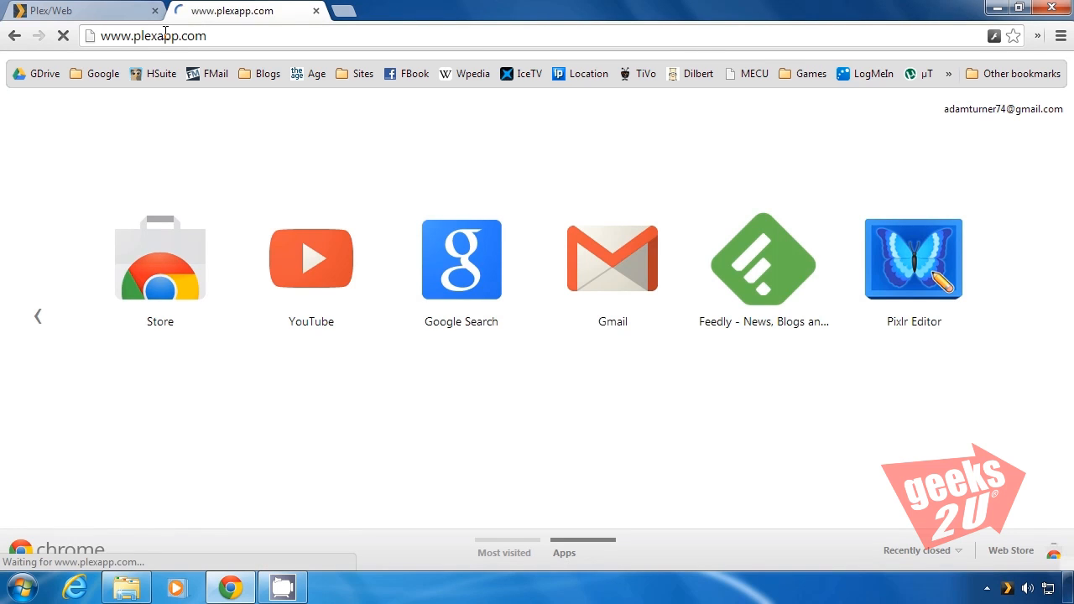
mouse_move(370, 92)
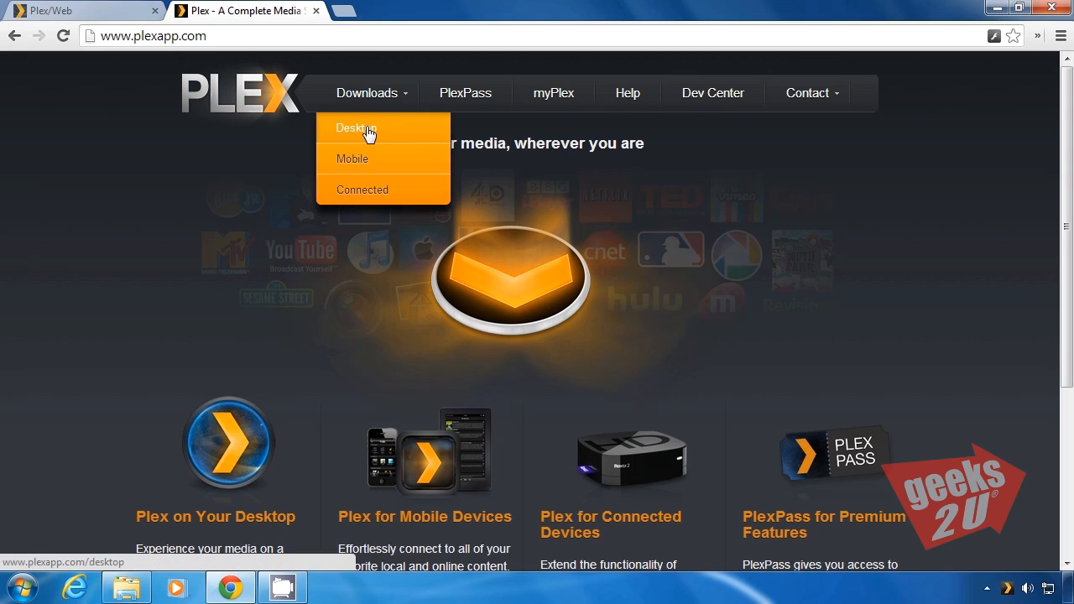
left_click(365, 130)
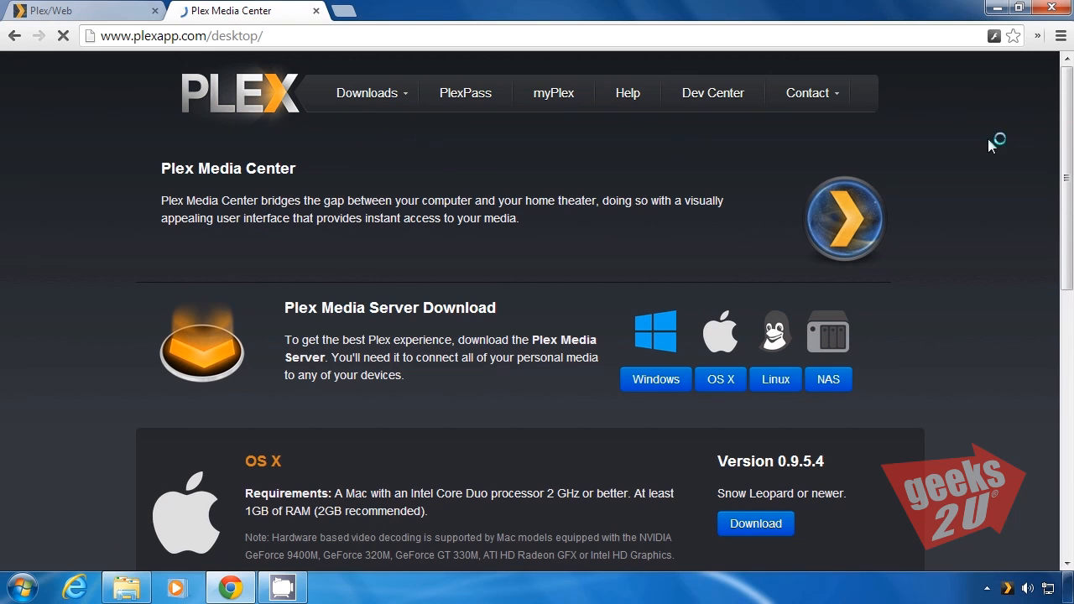
Download the Windows version of Plex Media Center and save the installer Plex-Media-Center-v3213059-en-US in Downloads
scroll(838, 397, "down", 2)
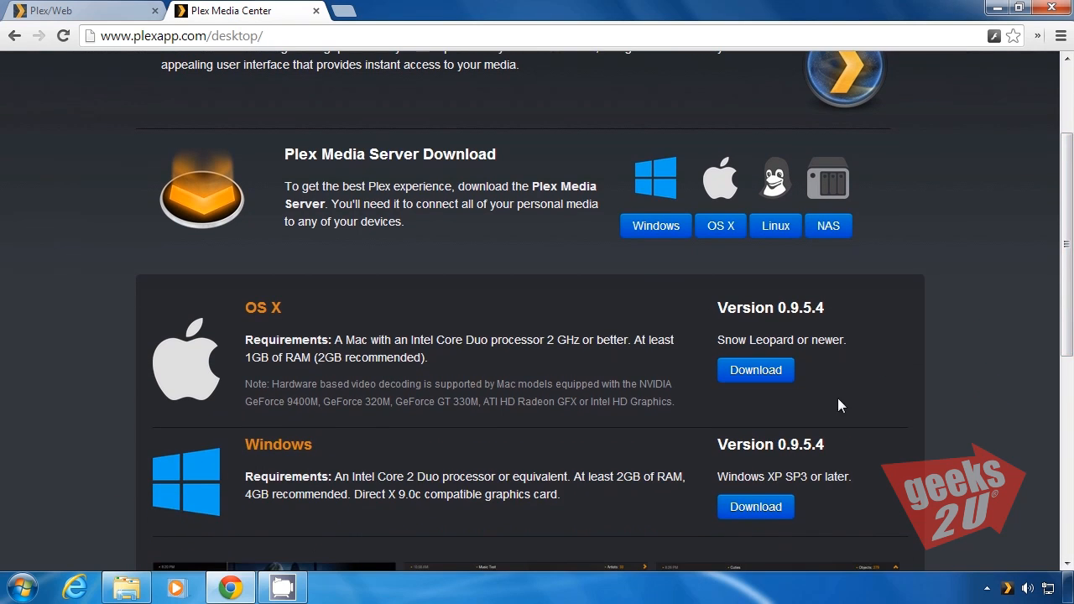
left_click(772, 508)
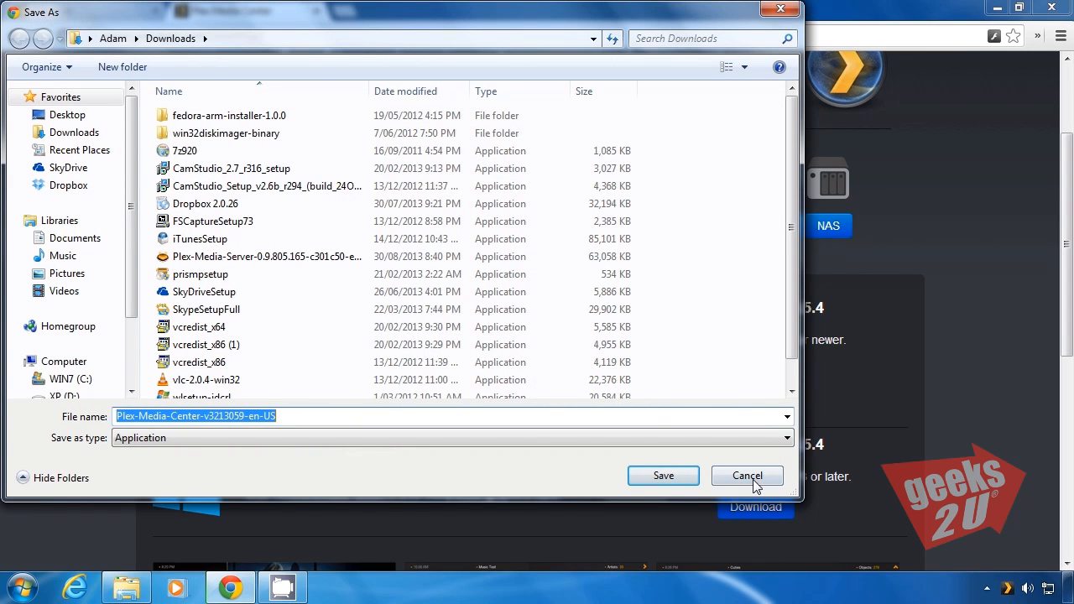
left_click(674, 473)
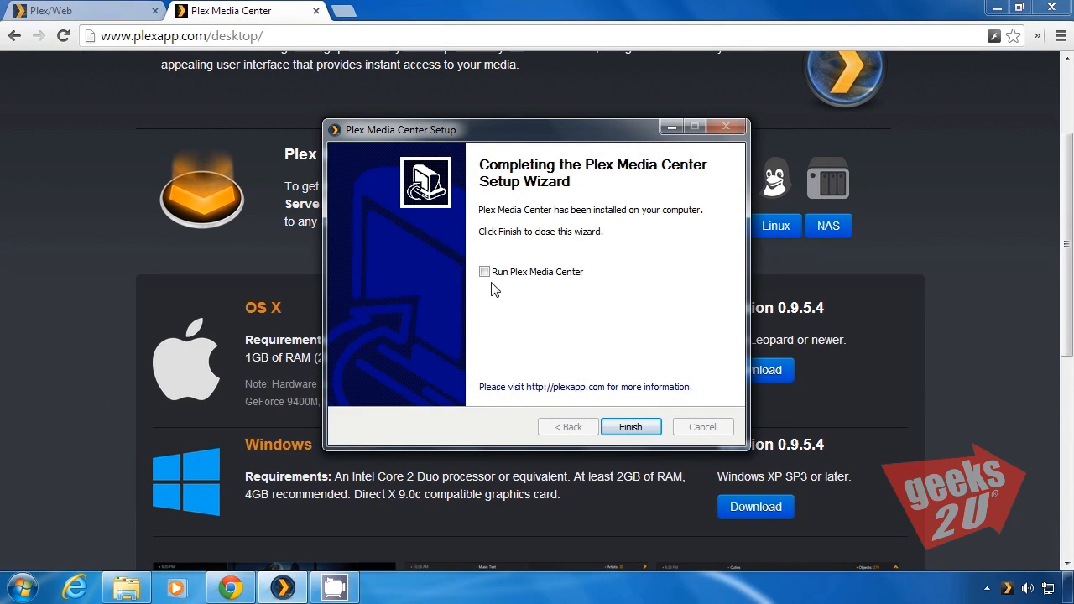
Finish the Plex Media Center setup wizard with the program launching, and browse its home menu to Music Channels
left_click(630, 427)
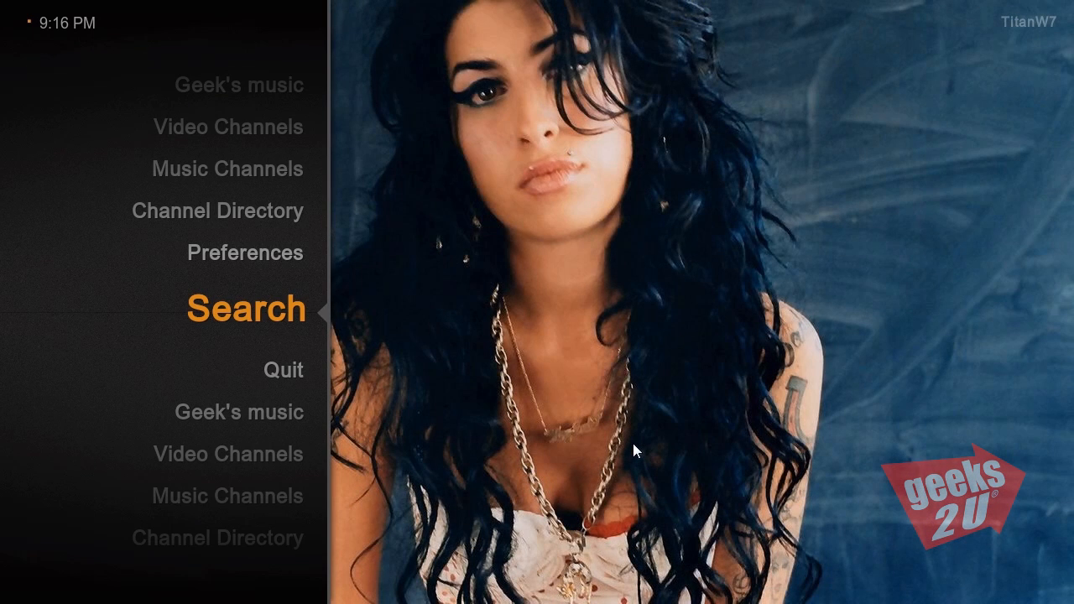
key("Up")
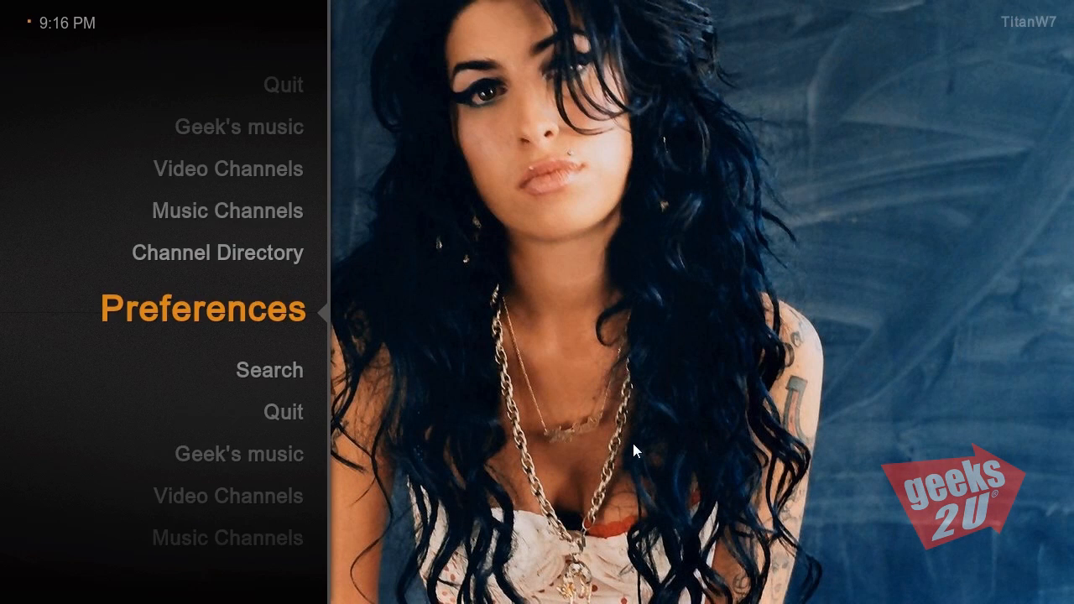
key("Up")
key("Up")
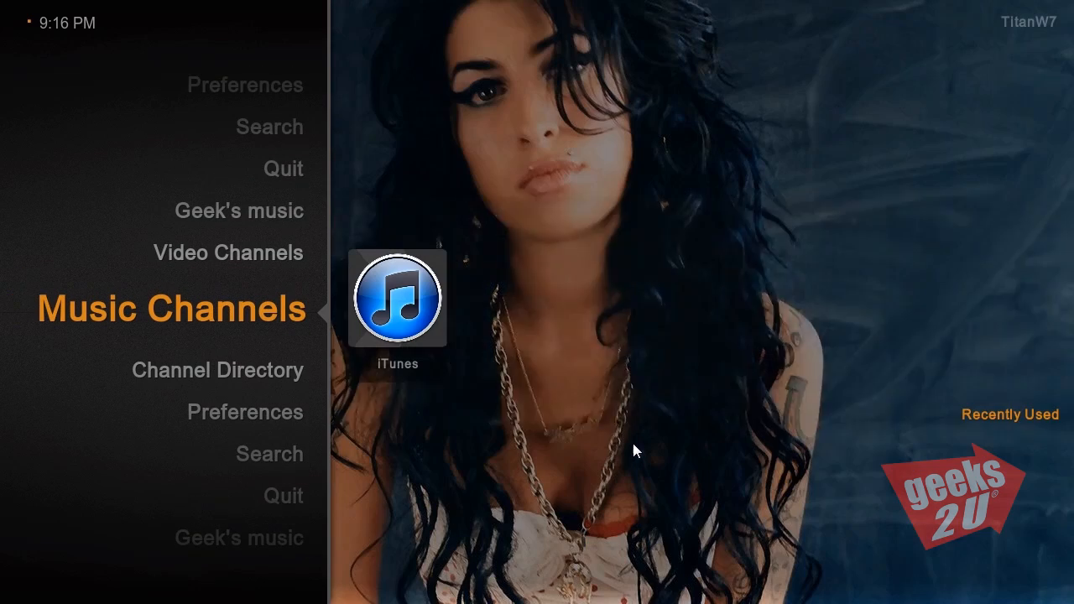